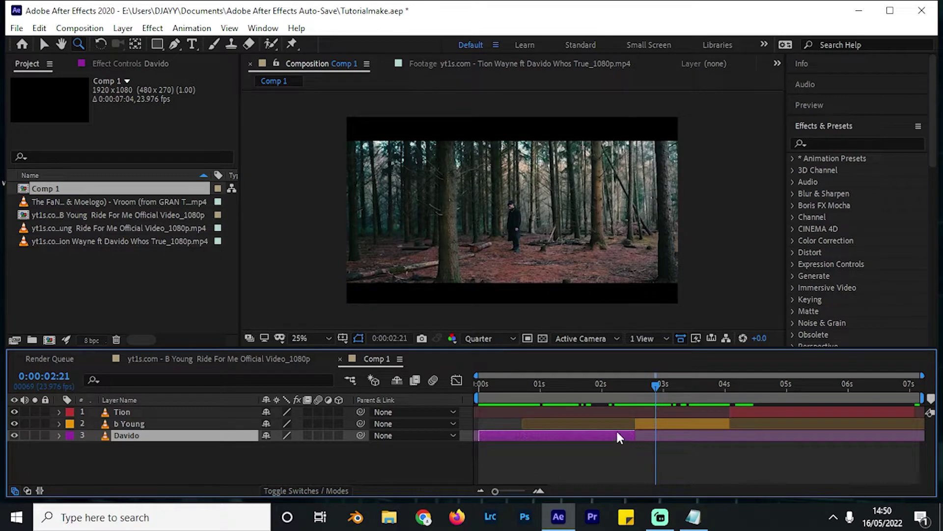
# Duplicate the Davido layer and create a Scale keyframe on the copy at 0:00:00:12.
pyautogui.moveTo(521, 388); pyautogui.dragTo(496, 390)
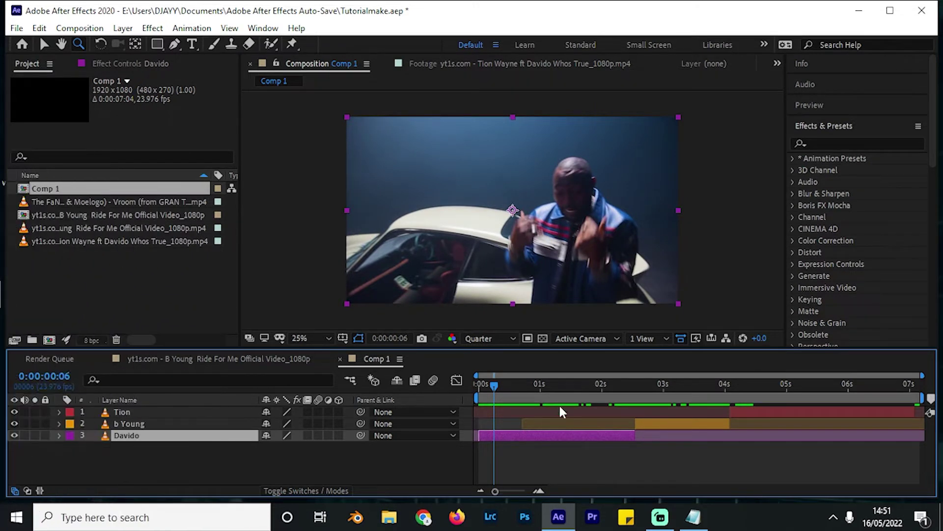
pyautogui.moveTo(488, 394); pyautogui.dragTo(594, 413)
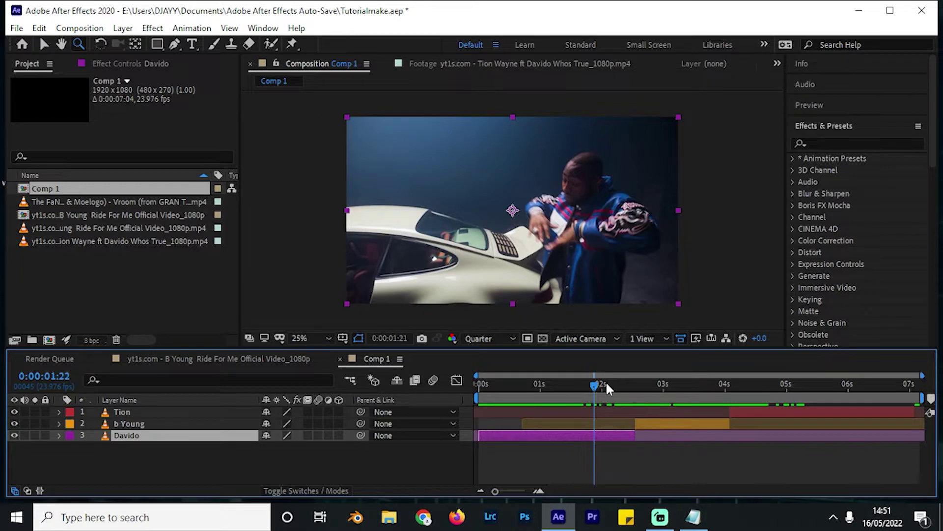
pyautogui.moveTo(606, 381); pyautogui.dragTo(505, 401)
pyautogui.click(646, 394)
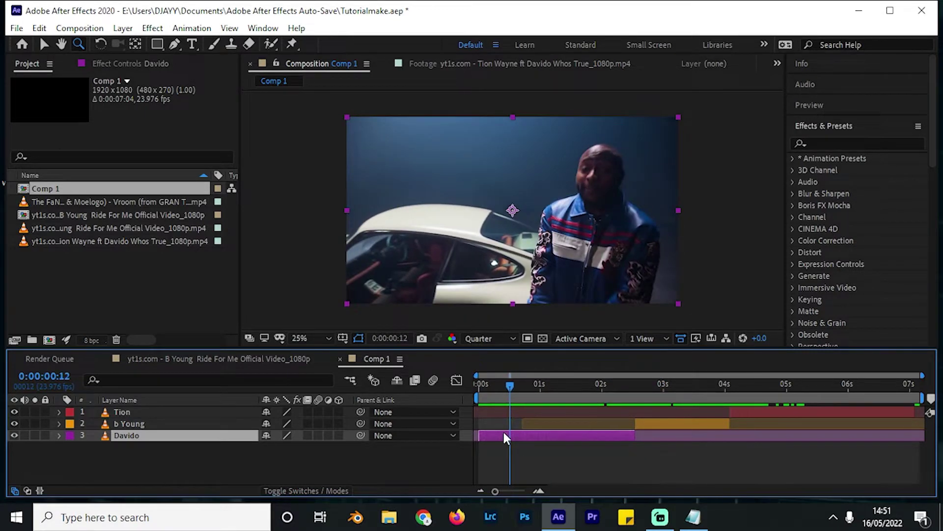
pyautogui.hotkey('ctrl', 'd')
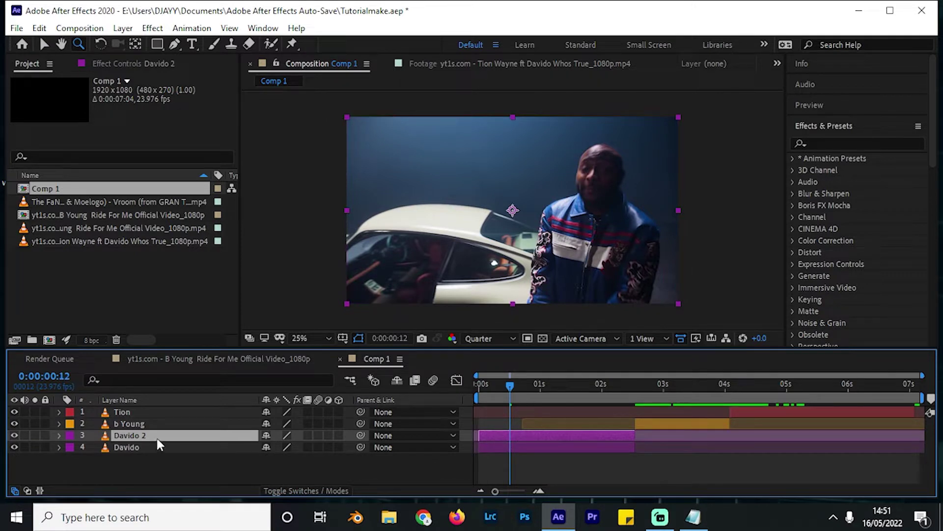
pyautogui.press('s')
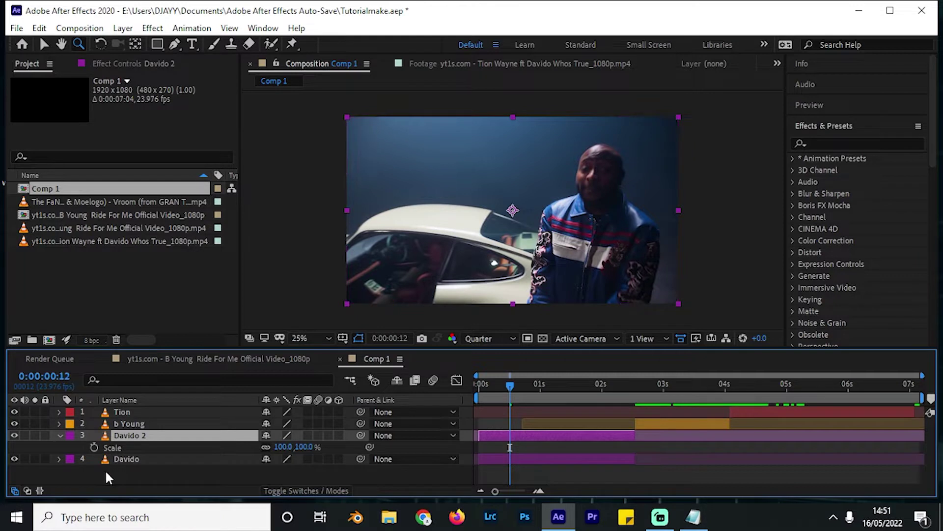
pyautogui.click(94, 447)
# Move the copy's Scale keyframe to 0:00:00:23.
pyautogui.moveTo(494, 395); pyautogui.dragTo(538, 409)
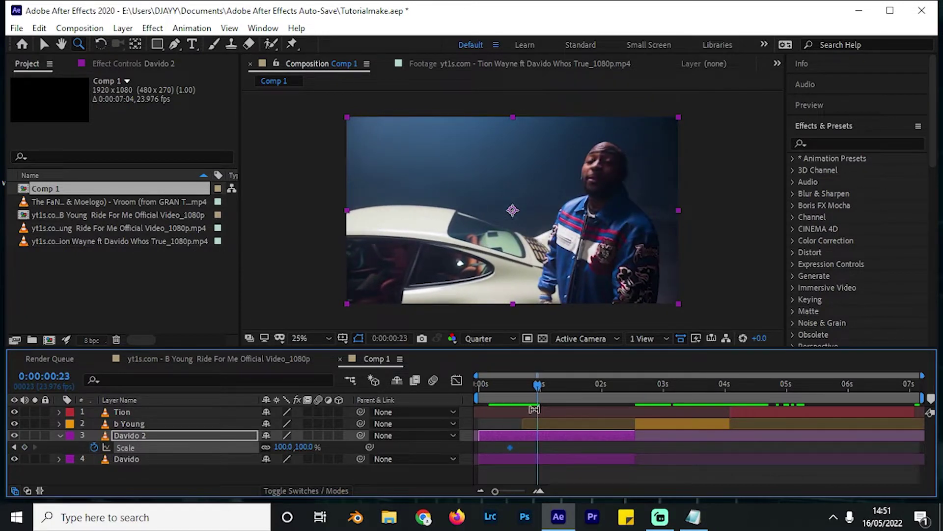
pyautogui.moveTo(511, 448); pyautogui.dragTo(539, 452)
pyautogui.click(508, 434)
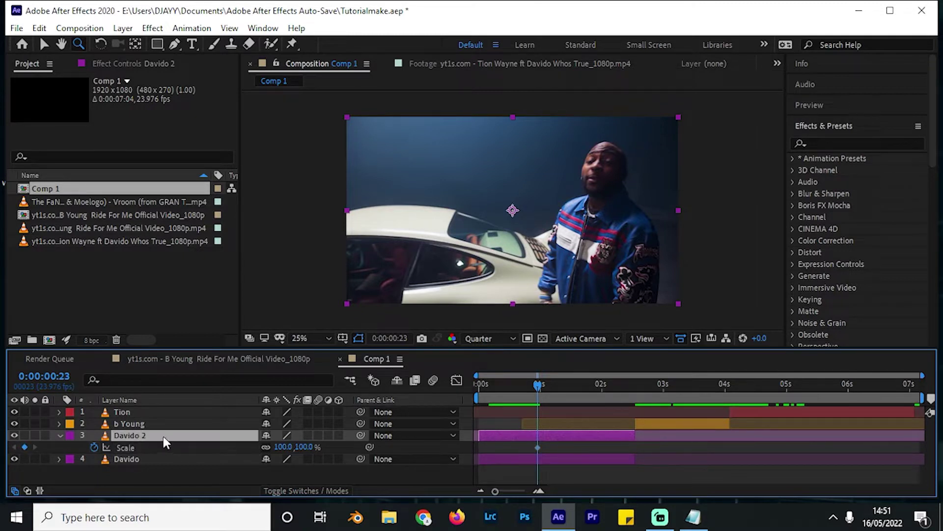
# Add a second Scale keyframe of 50% to the Davido 2 layer at 0:00:01:09.
pyautogui.moveTo(537, 389)
pyautogui.mouseDown()
pyautogui.moveTo(561, 395)
pyautogui.moveTo(539, 402)
pyautogui.mouseUp()
pyautogui.press('pagedown')
pyautogui.press('pagedown')
pyautogui.press('pagedown')
pyautogui.press('pagedown')
pyautogui.press('pagedown')
pyautogui.press('pagedown')
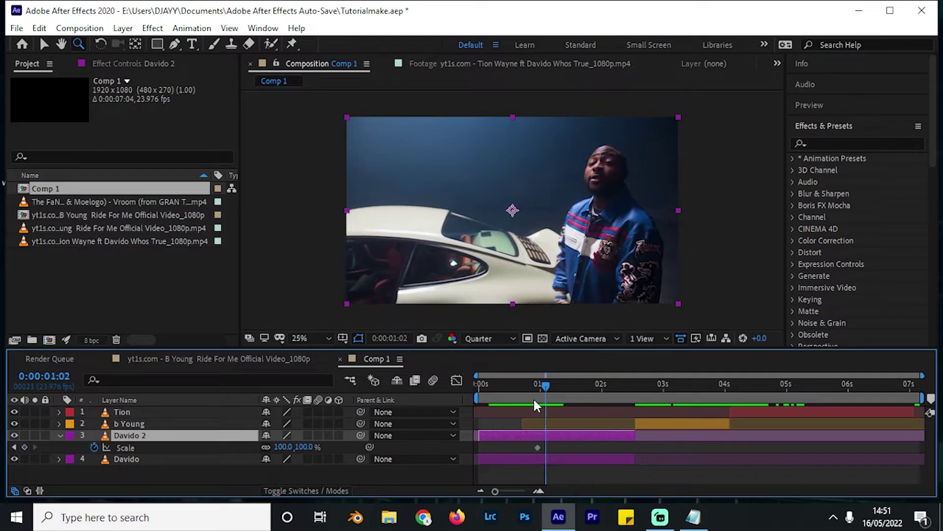
pyautogui.press('pageup')
pyautogui.press('pageup')
pyautogui.press('pageup')
pyautogui.press('pageup')
pyautogui.press('pageup')
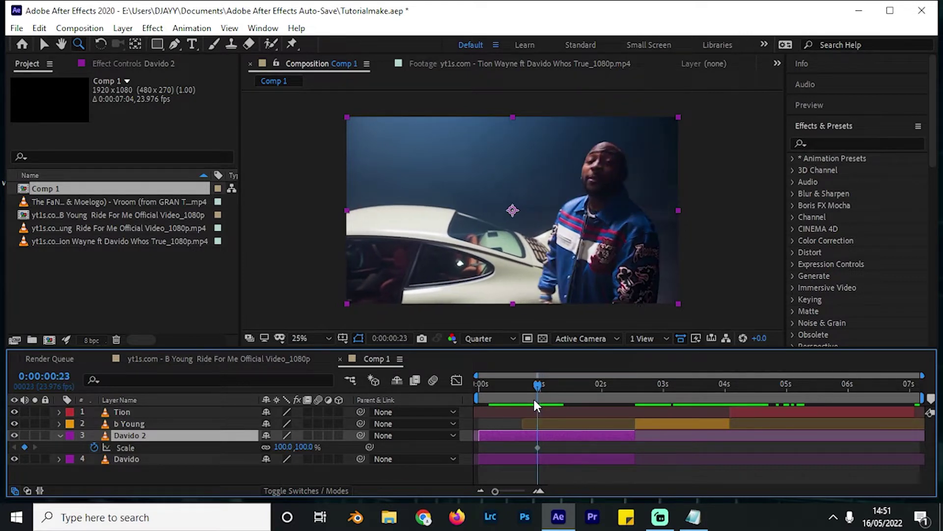
pyautogui.press('pagedown')
pyautogui.press('pagedown')
pyautogui.press('pagedown')
pyautogui.press('pagedown')
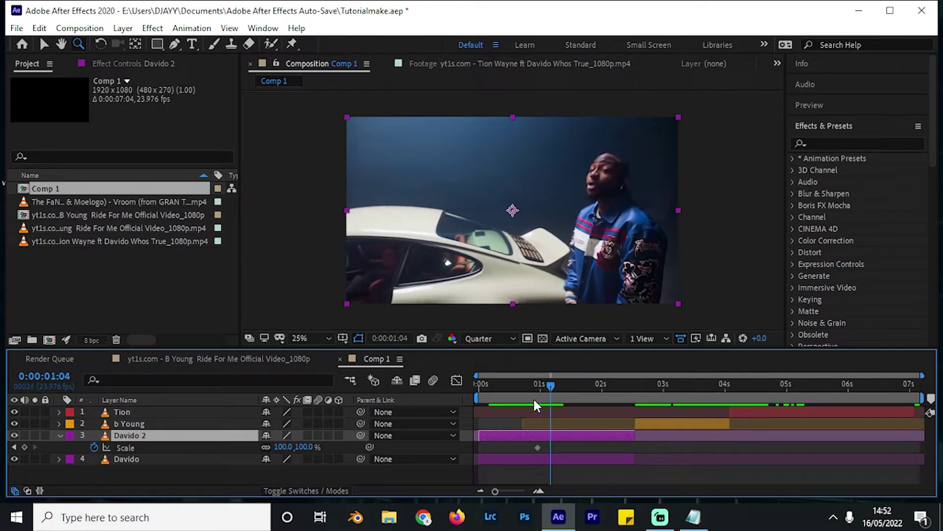
pyautogui.press('pagedown')
pyautogui.press('pagedown')
pyautogui.press('pagedown')
pyautogui.press('pagedown')
pyautogui.press('pagedown')
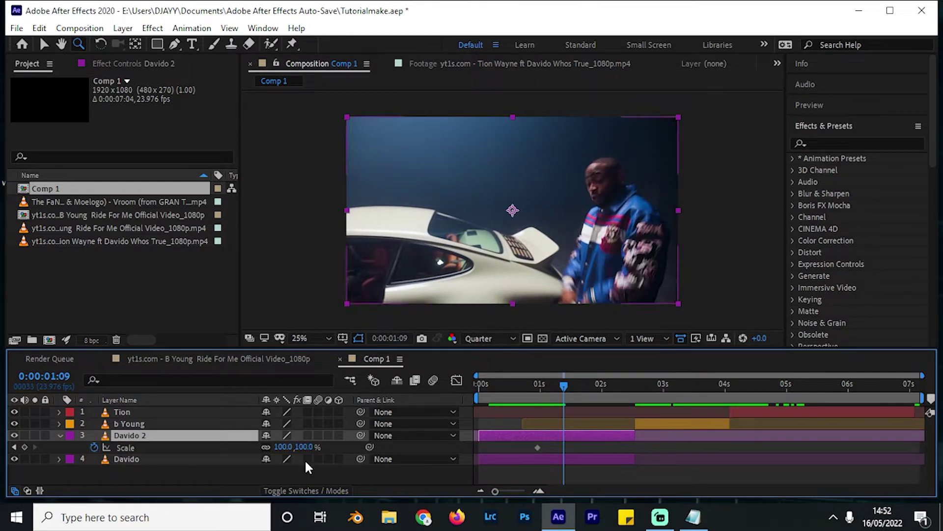
pyautogui.moveTo(284, 446); pyautogui.dragTo(244, 447)
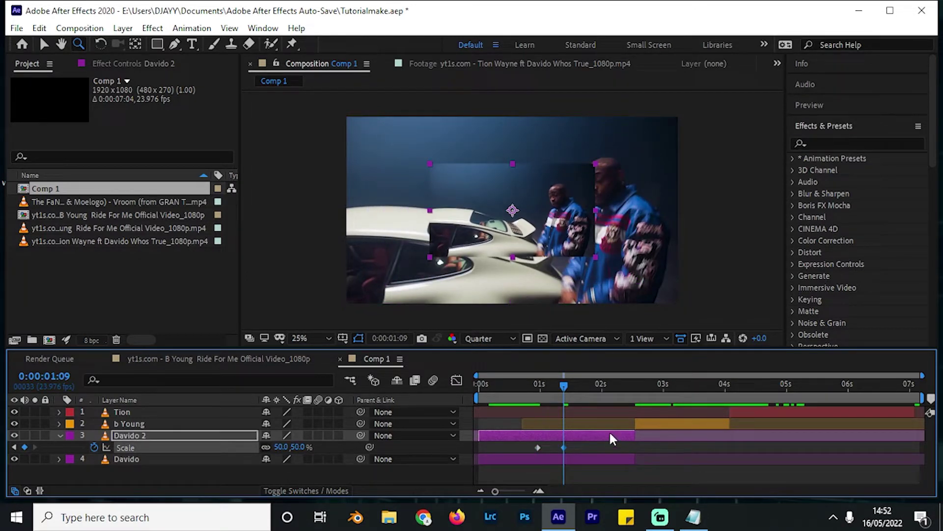
# Add a third Scale keyframe of 100% to Davido 2 at 0:00:01:19.
pyautogui.press('space')
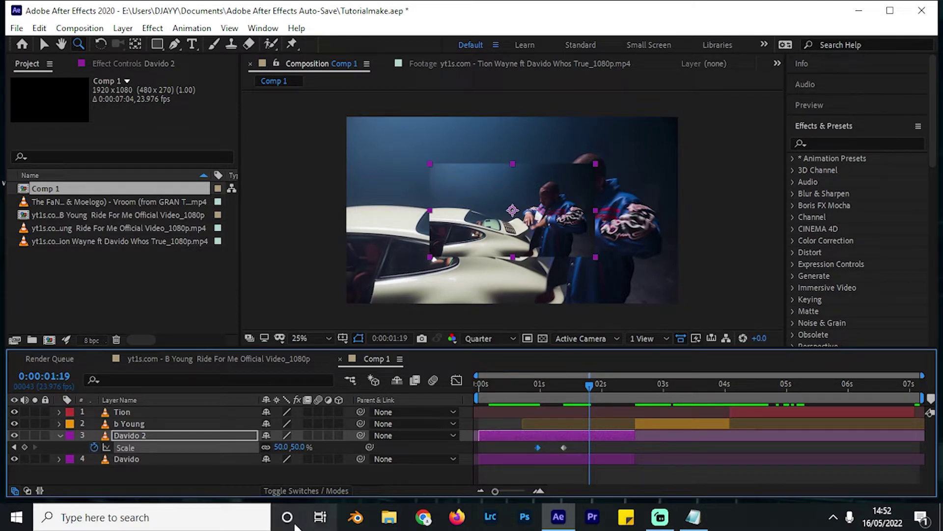
pyautogui.click(281, 447)
pyautogui.write('1')
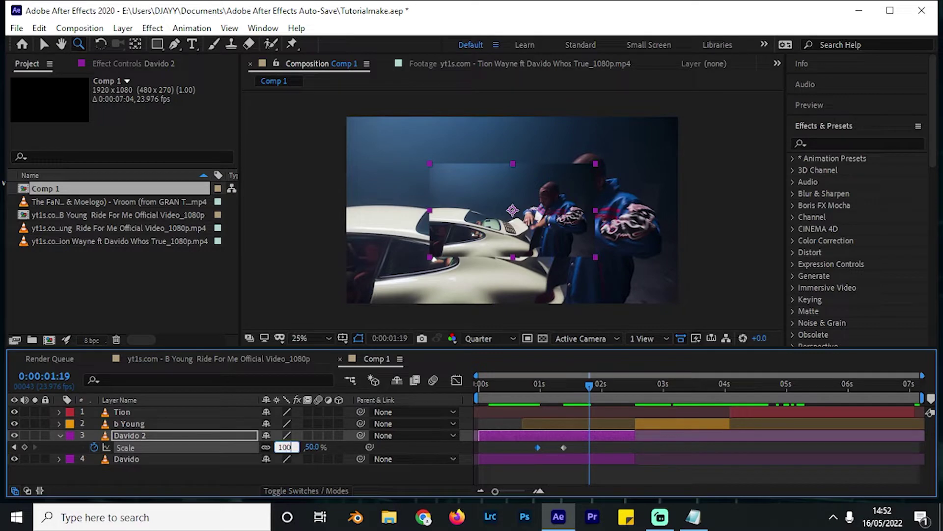
pyautogui.write('00')
pyautogui.press('Return')
pyautogui.click(524, 386)
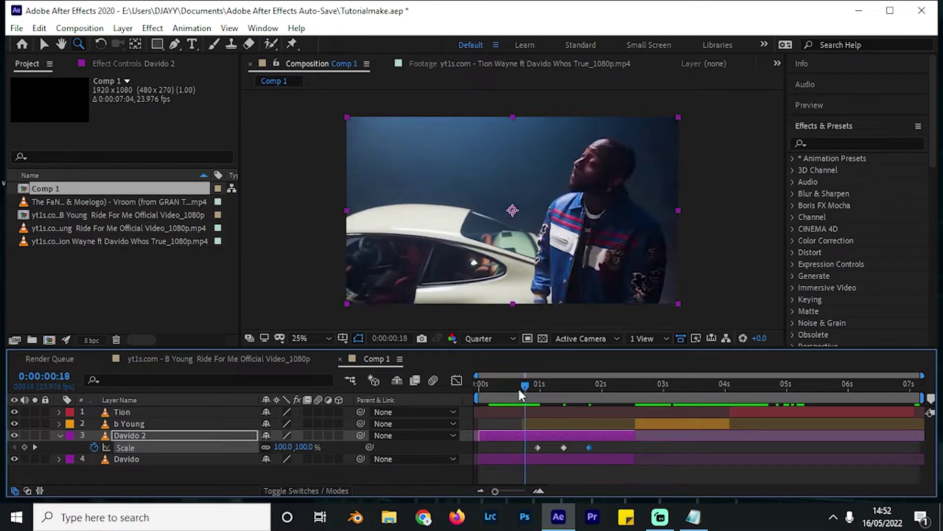
# Copy the 50% Scale keyframe of Davido 2 to 0:00:02:05.
pyautogui.moveTo(520, 391); pyautogui.dragTo(612, 422)
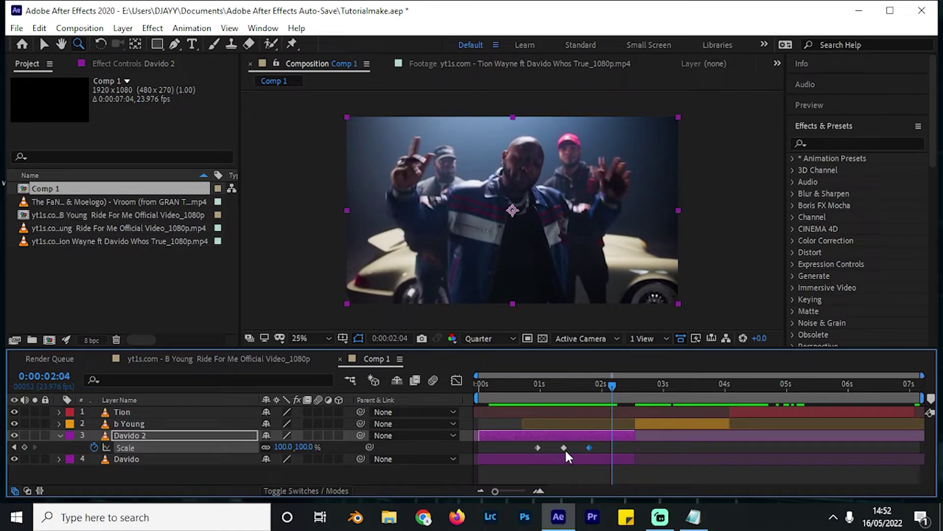
pyautogui.click(564, 445)
pyautogui.moveTo(613, 390); pyautogui.dragTo(615, 391)
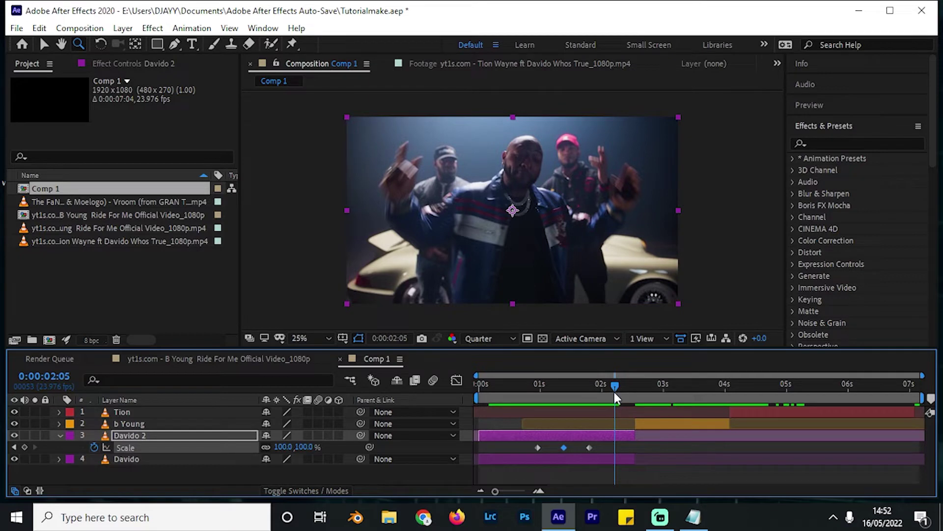
pyautogui.hotkey('ctrl', 'v')
# Copy the 100% Scale keyframe to 0:00:02:14 and extend both Davido layers to that time.
pyautogui.click(589, 447)
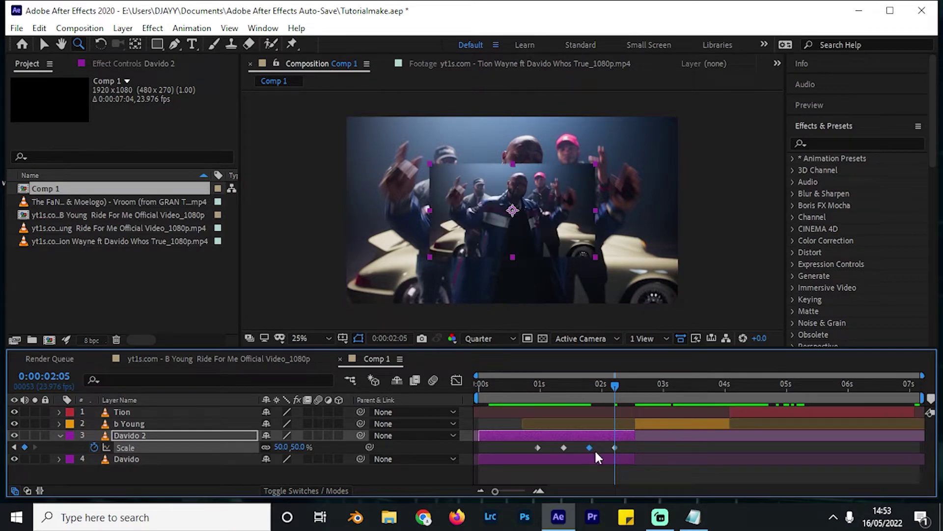
pyautogui.moveTo(618, 387); pyautogui.dragTo(637, 383)
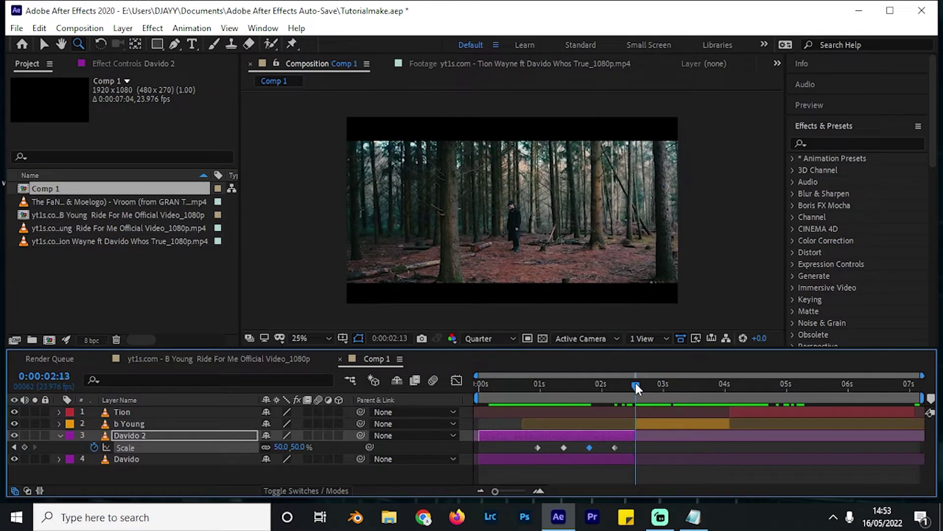
pyautogui.hotkey('ctrl', 'v')
pyautogui.moveTo(637, 432); pyautogui.dragTo(638, 434)
pyautogui.click(635, 460)
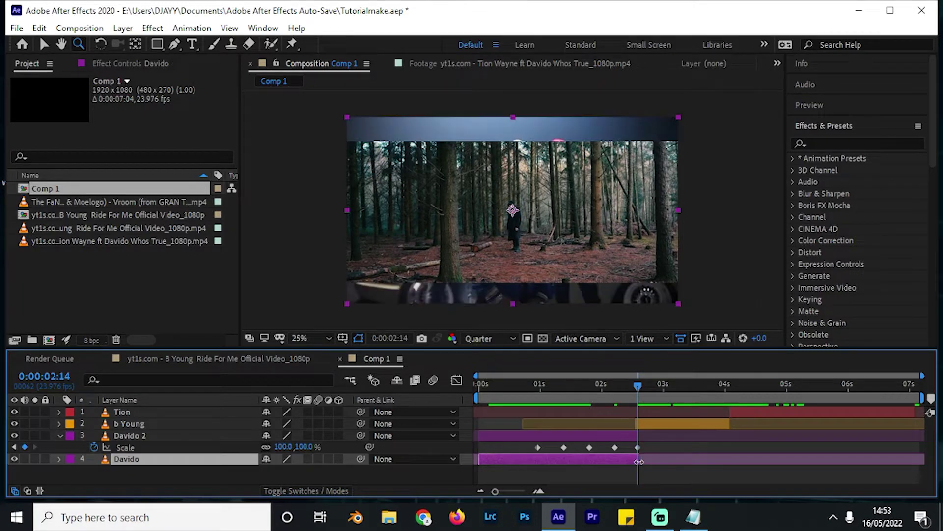
# Play back the Davido clip to check the rhythm of the scale animation.
pyautogui.moveTo(605, 386); pyautogui.dragTo(471, 393)
pyautogui.press('space')
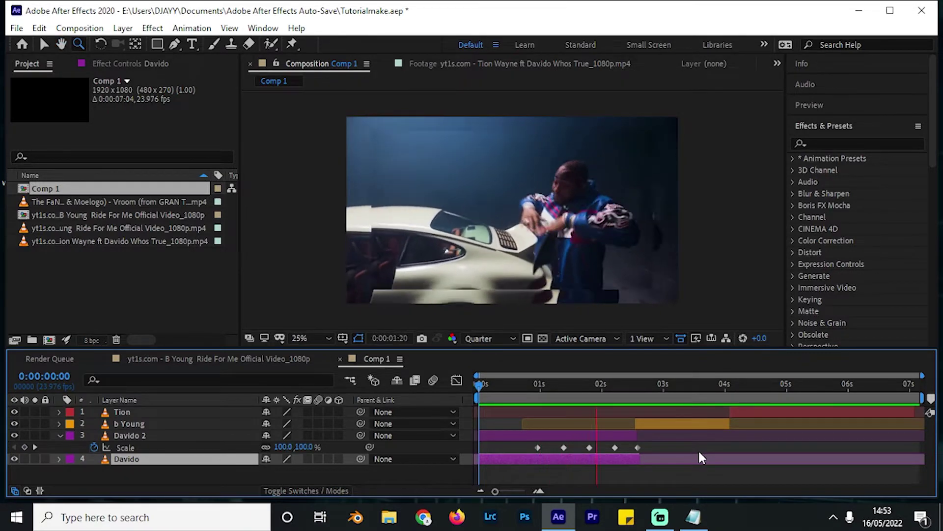
pyautogui.click(529, 394)
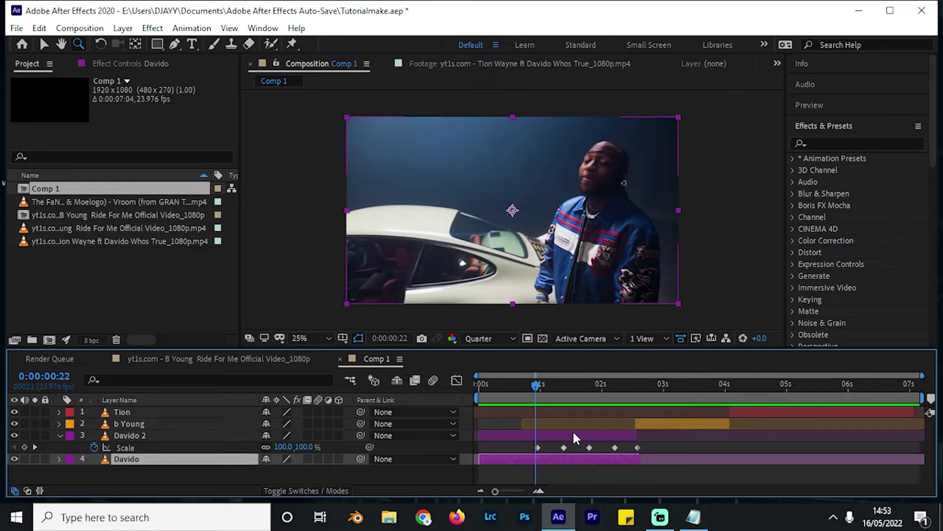
pyautogui.press('space')
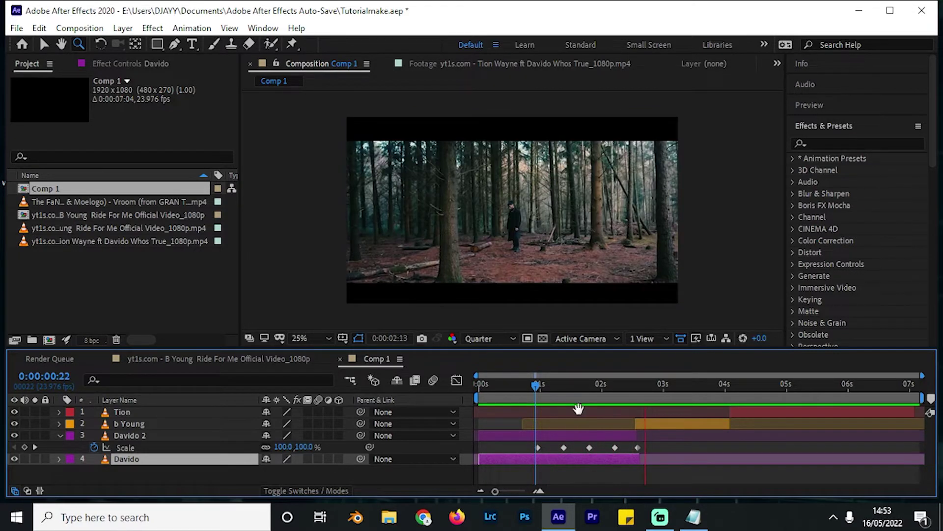
pyautogui.press('space')
# Move the middle Scale keyframes of Davido 2 earlier so they sit closer together.
pyautogui.moveTo(533, 395); pyautogui.dragTo(555, 393)
pyautogui.moveTo(566, 447); pyautogui.dragTo(602, 448)
pyautogui.click(609, 447)
pyautogui.moveTo(557, 393); pyautogui.dragTo(650, 396)
pyautogui.moveTo(578, 448); pyautogui.dragTo(576, 446)
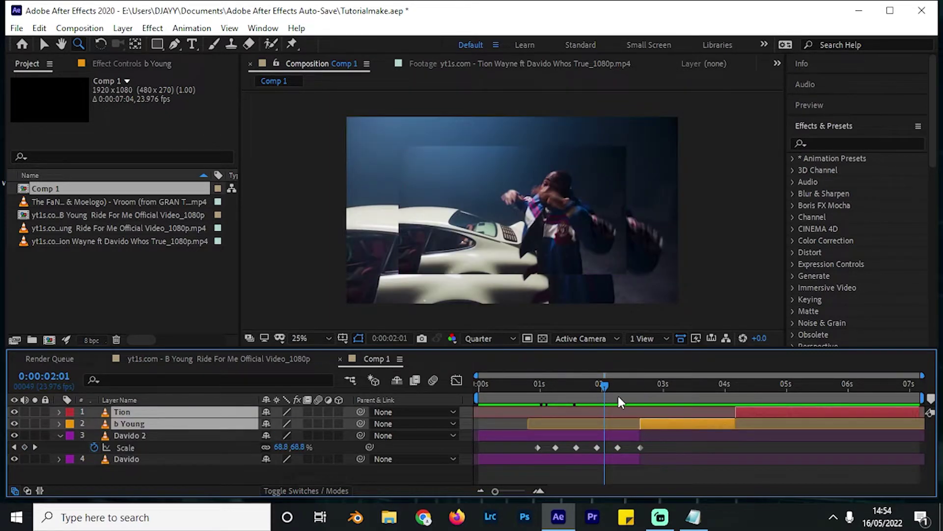
# Trim both Davido layers to end at 0:00:02:02 and delete the Scale keyframes beyond that time.
pyautogui.click(600, 382)
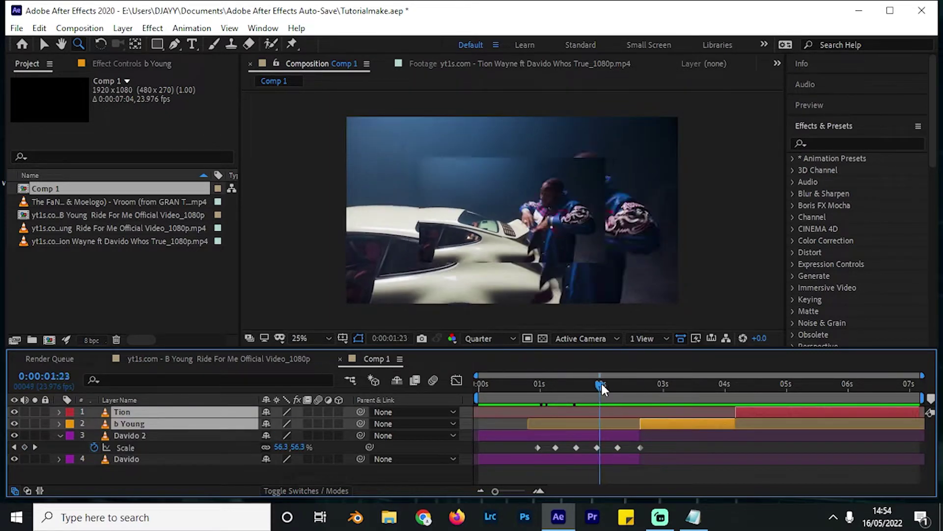
pyautogui.moveTo(601, 384); pyautogui.dragTo(605, 384)
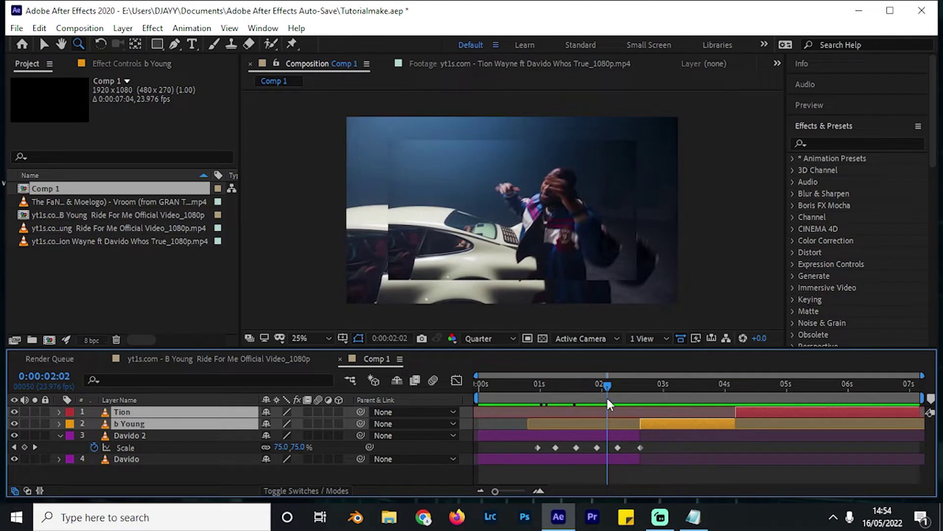
pyautogui.click(622, 436)
pyautogui.moveTo(623, 436); pyautogui.dragTo(611, 456)
pyautogui.moveTo(661, 438); pyautogui.dragTo(613, 449)
pyautogui.press('Delete')
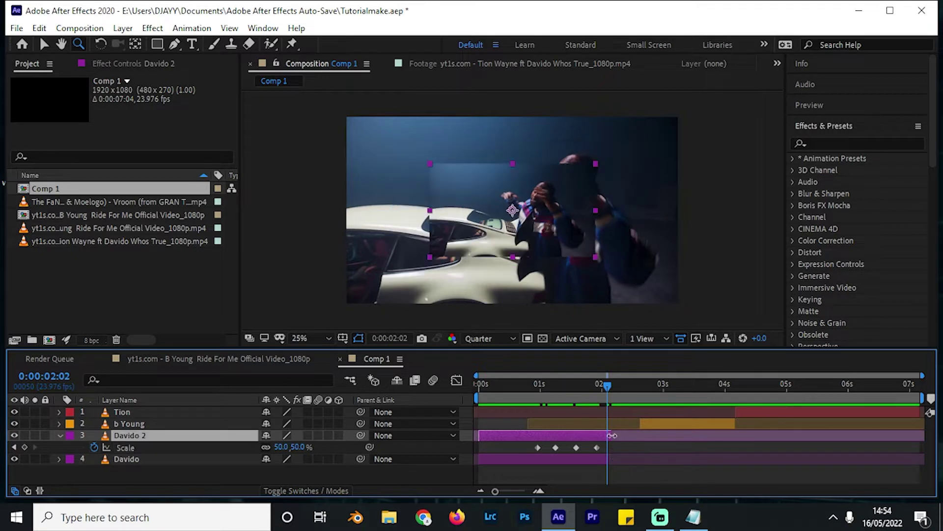
pyautogui.moveTo(611, 435); pyautogui.dragTo(608, 436)
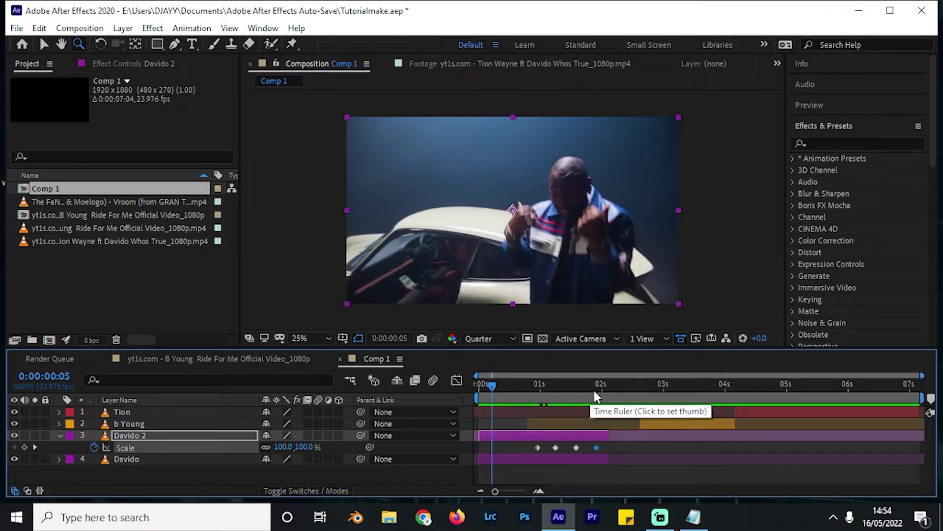
# Shift all Scale keyframes of Davido 2 earlier so the first one falls shortly after 0:00:00:12.
pyautogui.moveTo(597, 391); pyautogui.dragTo(510, 391)
pyautogui.moveTo(608, 447); pyautogui.dragTo(516, 447)
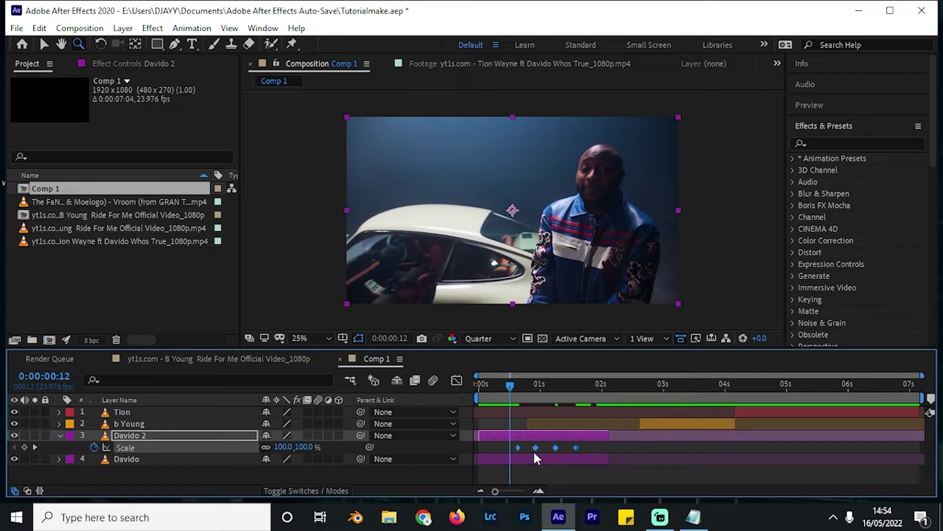
pyautogui.click(612, 447)
# Copy the 100% Scale keyframe of Davido 2 to 0:00:01:21.
pyautogui.moveTo(569, 409); pyautogui.dragTo(593, 398)
pyautogui.click(556, 447)
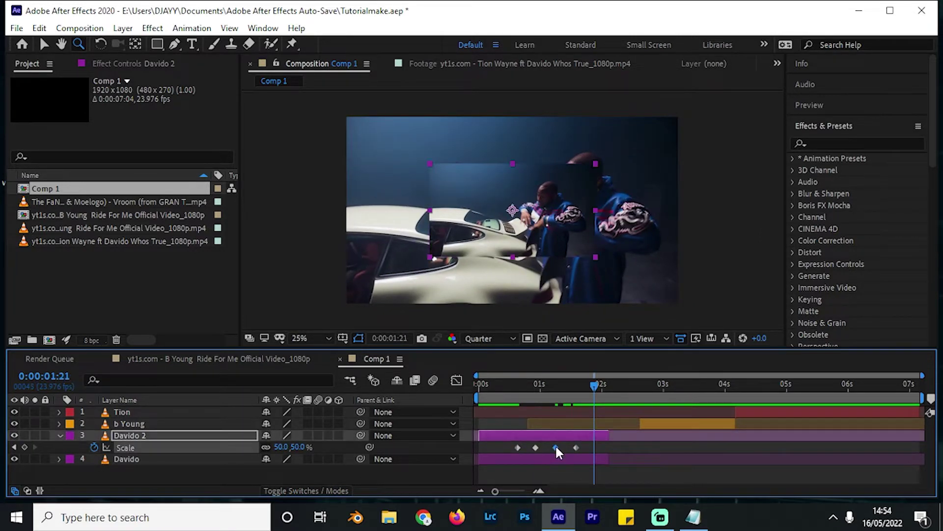
pyautogui.hotkey('ctrl', 'c')
pyautogui.hotkey('ctrl', 'v')
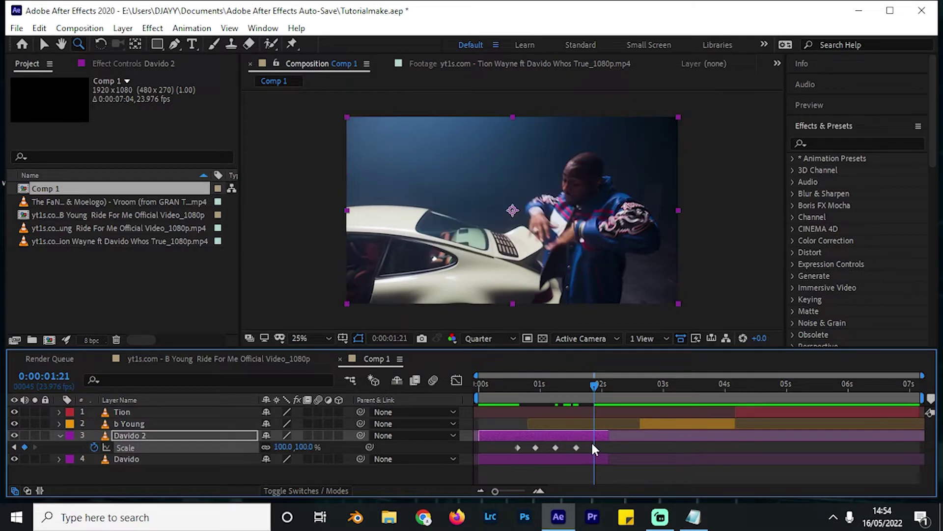
# Play the composition from the start to check the retimed scale animation.
pyautogui.moveTo(574, 391); pyautogui.dragTo(479, 397)
pyautogui.press('space')
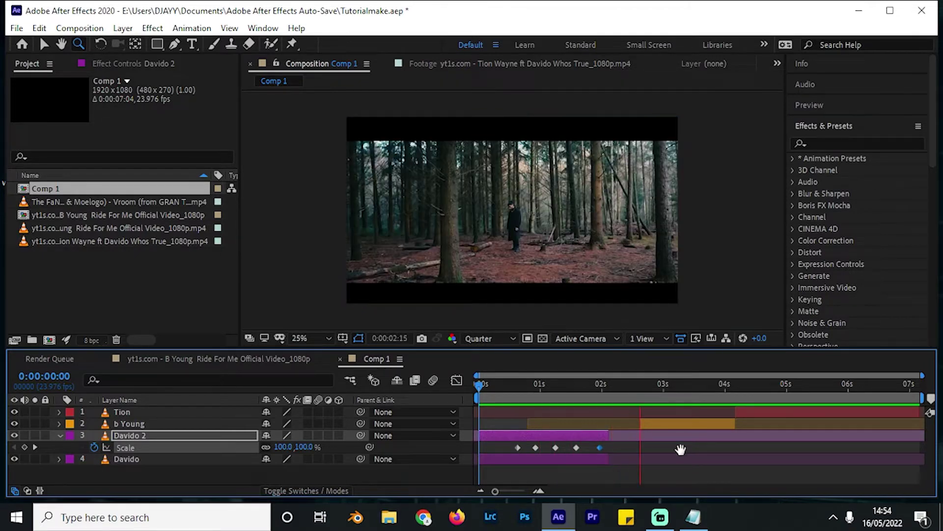
pyautogui.press('space')
# Apply Easy Ease to all Scale keyframes of Davido 2 and inspect their speed curve in the graph editor.
pyautogui.moveTo(597, 386); pyautogui.dragTo(502, 452)
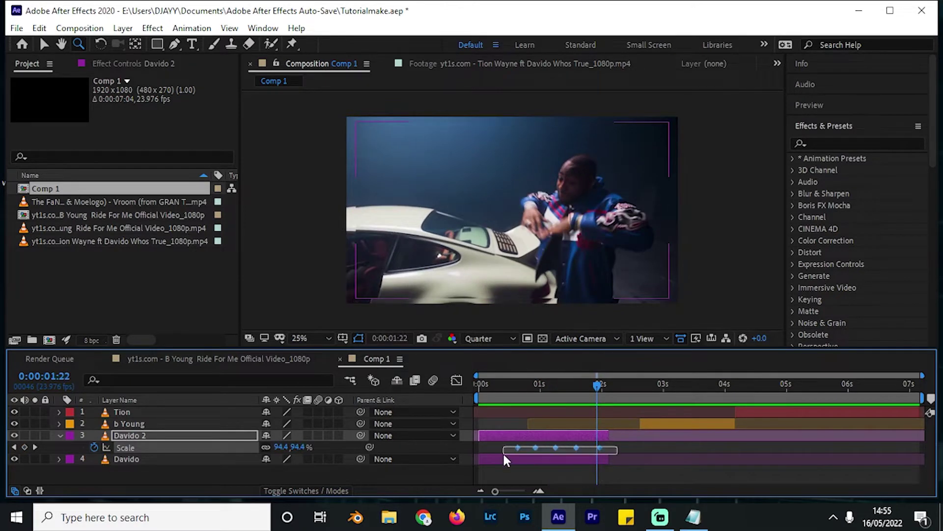
pyautogui.rightClick(536, 449)
pyautogui.moveTo(615, 436)
pyautogui.click(727, 346)
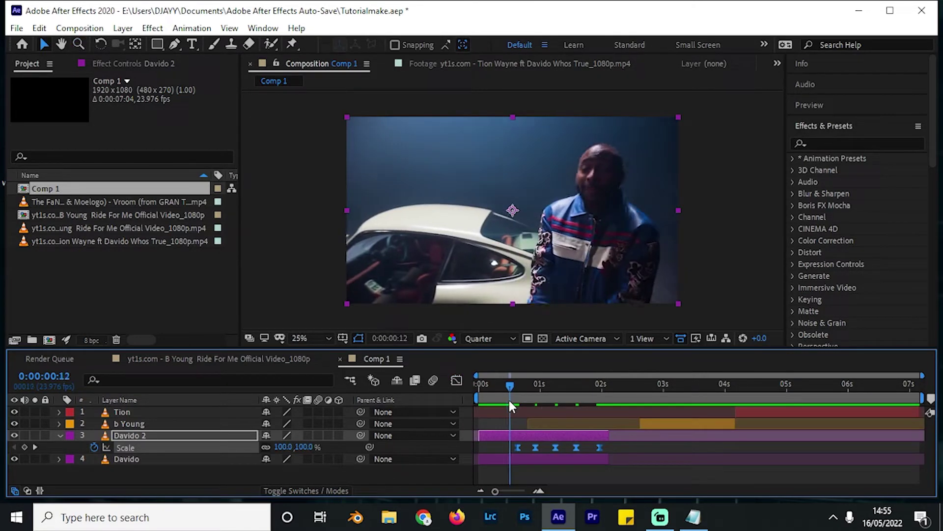
pyautogui.moveTo(509, 400); pyautogui.dragTo(564, 440)
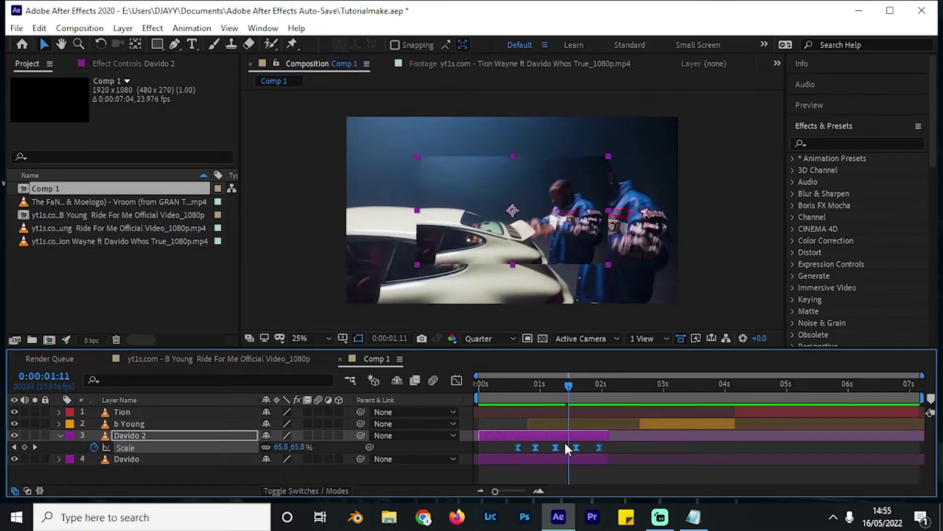
# Shift all Scale keyframes of Davido 2 slightly earlier so the first one falls just before the half-second mark.
pyautogui.moveTo(635, 446); pyautogui.dragTo(517, 445)
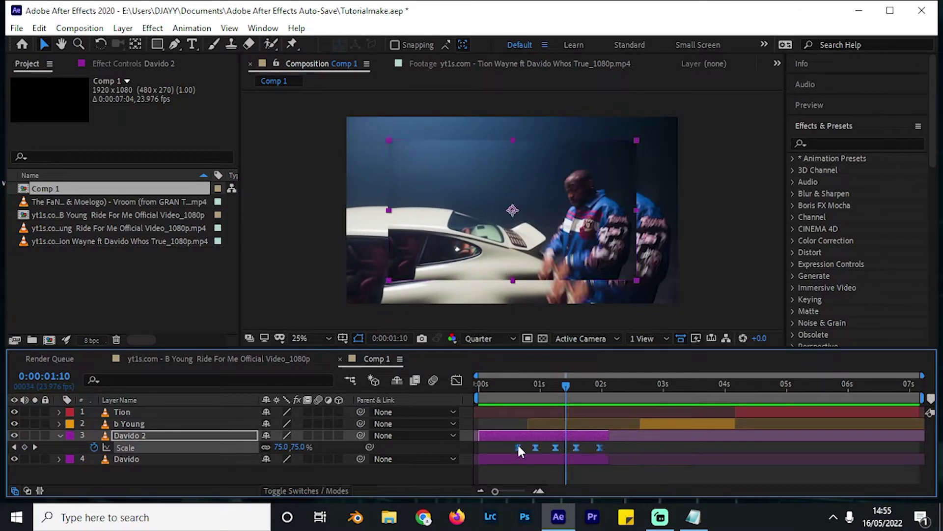
pyautogui.click(603, 446)
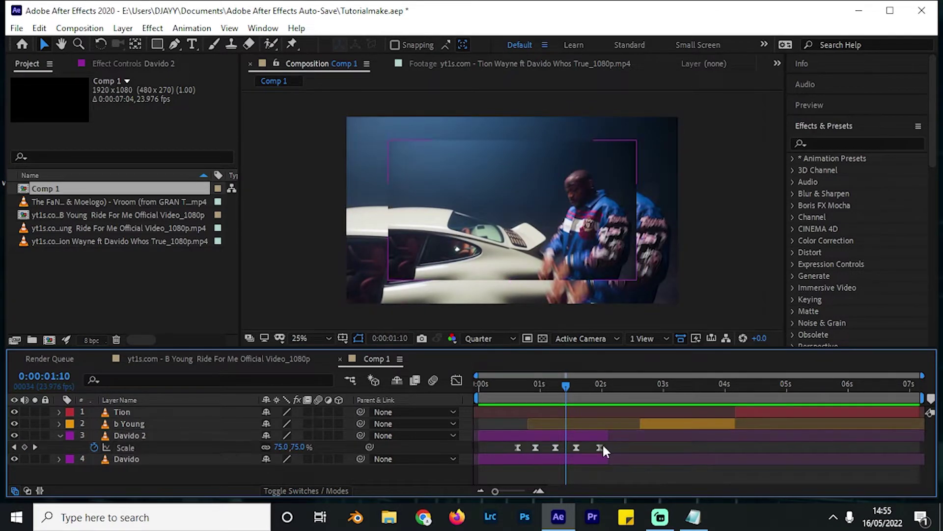
pyautogui.moveTo(518, 445); pyautogui.dragTo(504, 448)
pyautogui.click(618, 442)
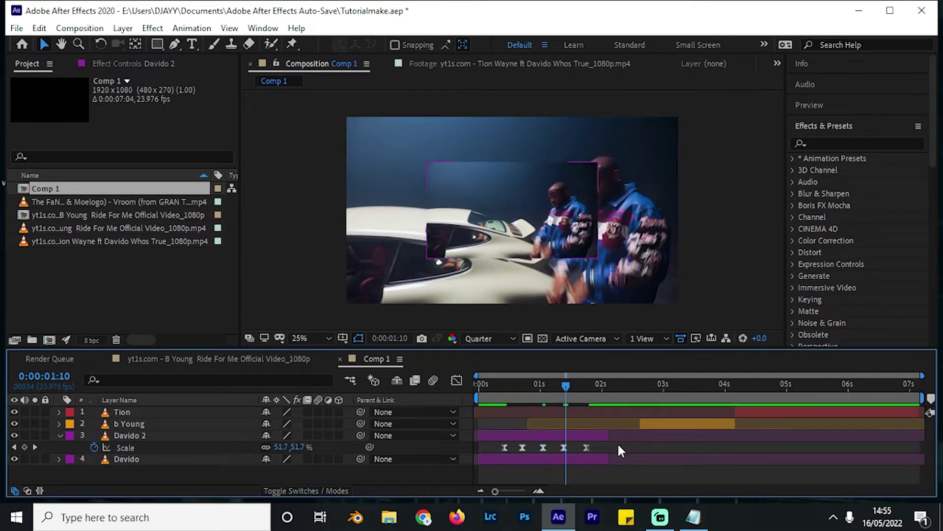
# Copy the 50% Scale keyframe of Davido 2 to 0:00:02:02 and scrub through the end of the animation.
pyautogui.moveTo(569, 387); pyautogui.dragTo(608, 406)
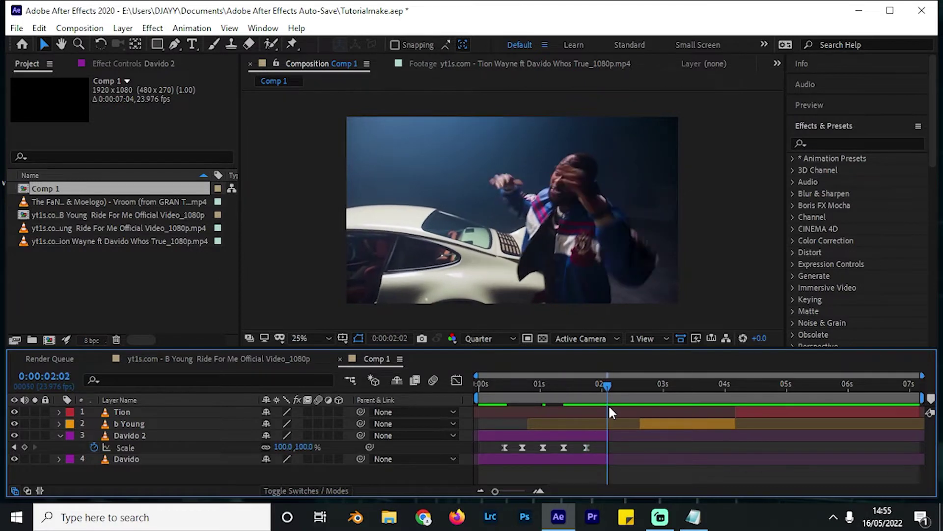
pyautogui.click(564, 447)
pyautogui.hotkey('ctrl', 'c')
pyautogui.hotkey('ctrl', 'v')
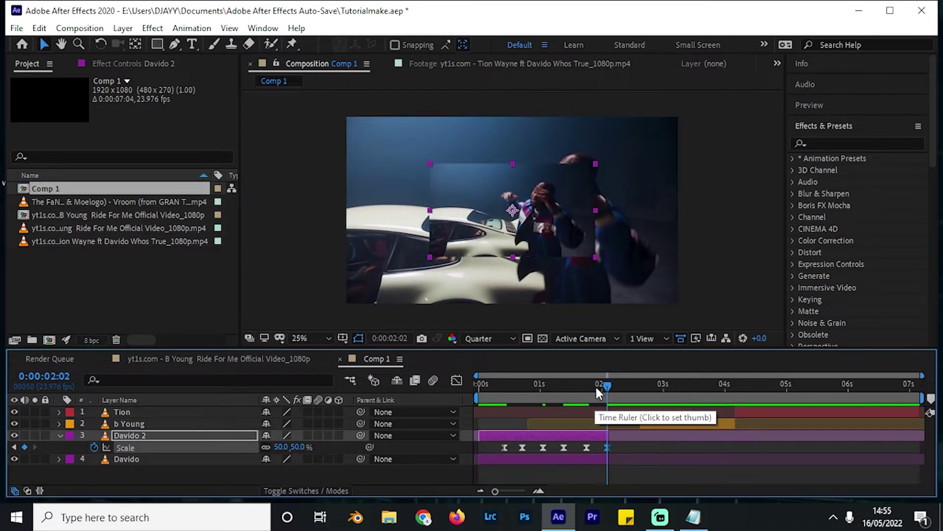
pyautogui.click(576, 384)
pyautogui.moveTo(576, 385); pyautogui.dragTo(606, 392)
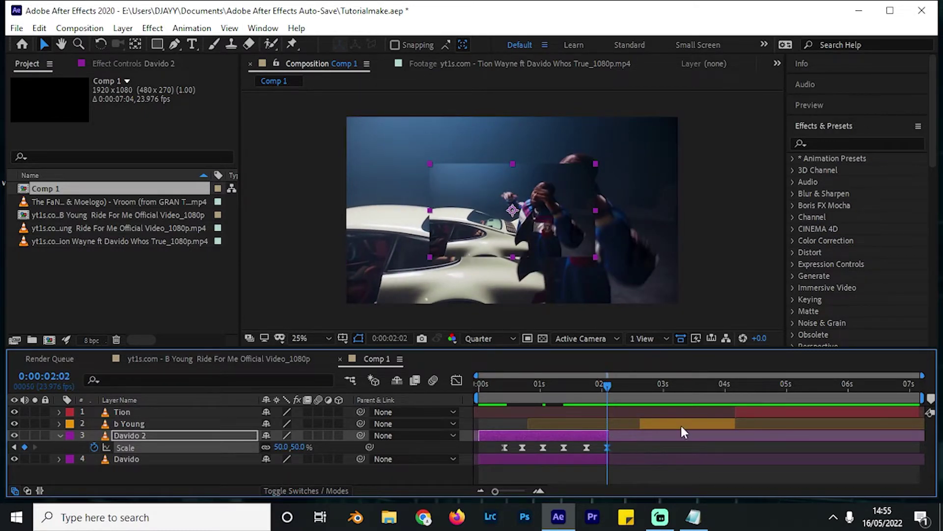
# Move the b Young clip earlier so its visible part starts at 0:00:02:02.
pyautogui.moveTo(681, 426); pyautogui.dragTo(647, 426)
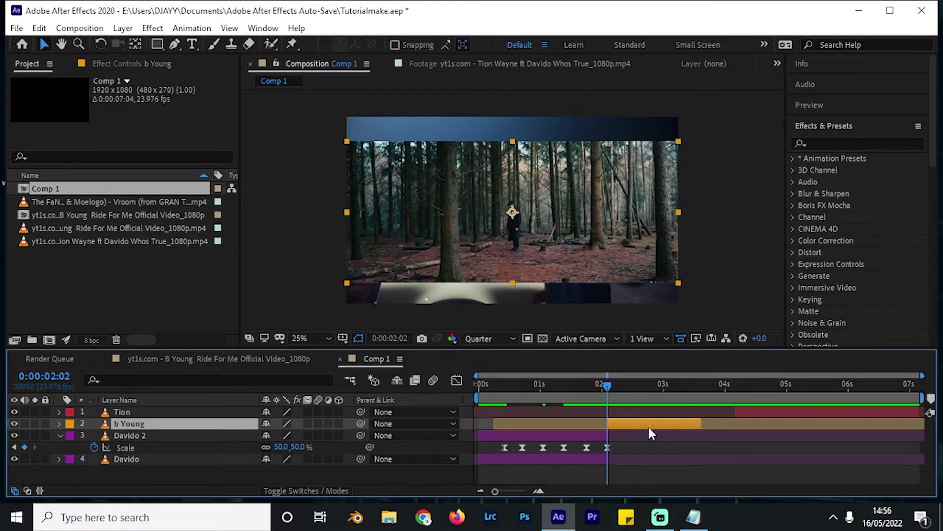
pyautogui.moveTo(604, 385); pyautogui.dragTo(606, 387)
# Try scaling the b Young layer down to 49% and reset its Scale to 100%.
pyautogui.press('s')
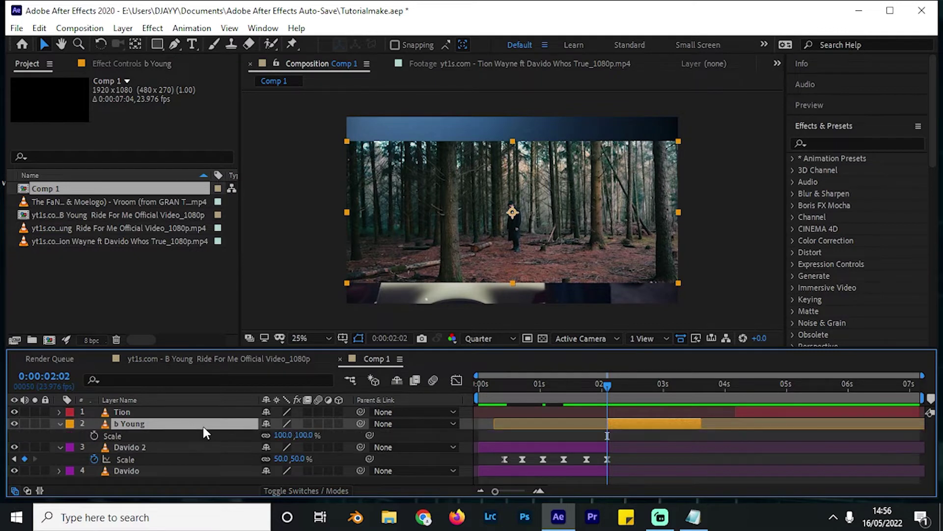
pyautogui.press('s')
pyautogui.click(169, 434)
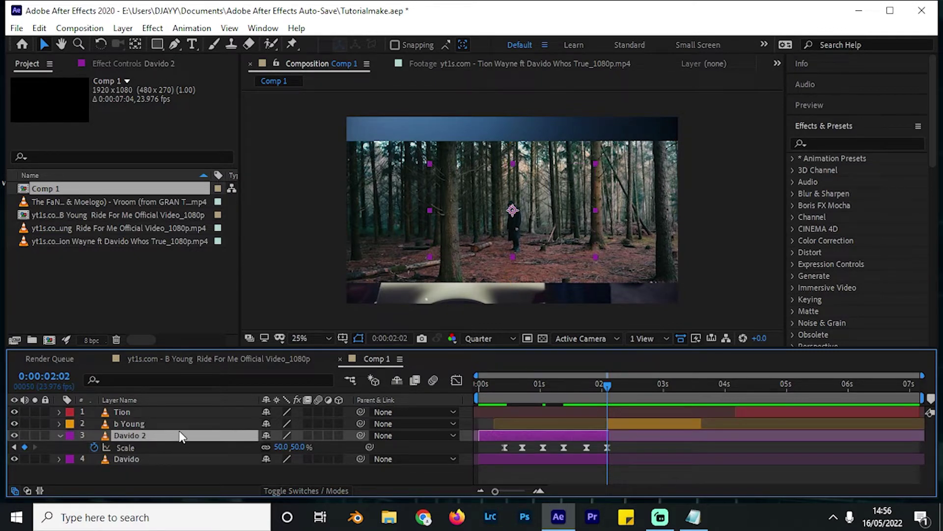
pyautogui.click(162, 424)
pyautogui.press('s')
pyautogui.moveTo(284, 435); pyautogui.dragTo(249, 426)
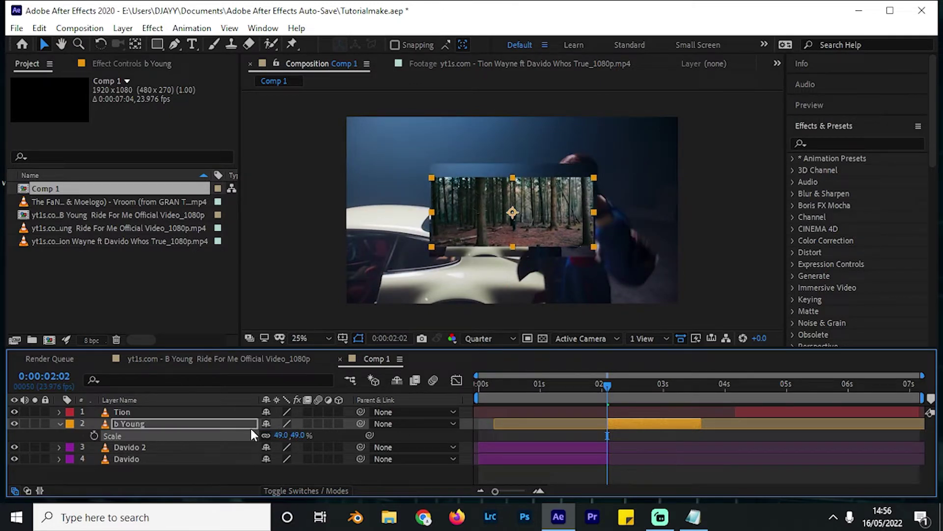
pyautogui.click(283, 435)
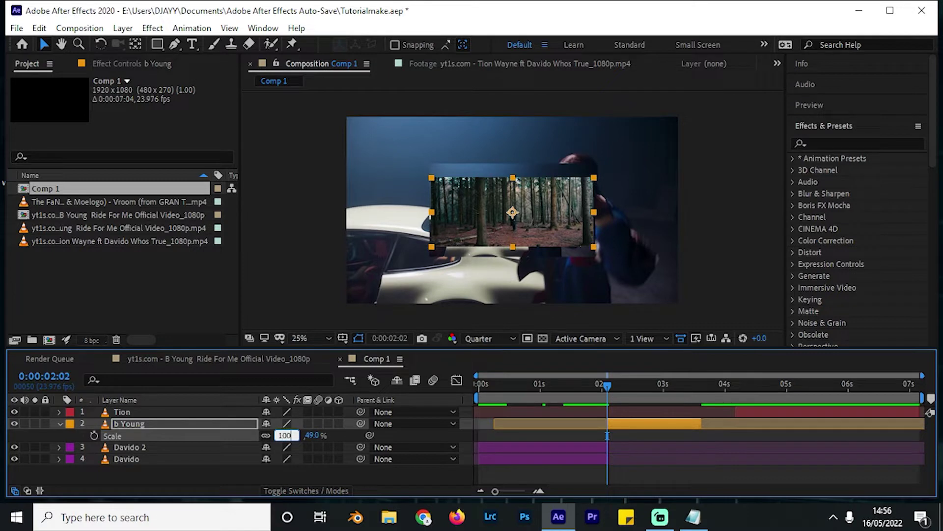
pyautogui.press('Return')
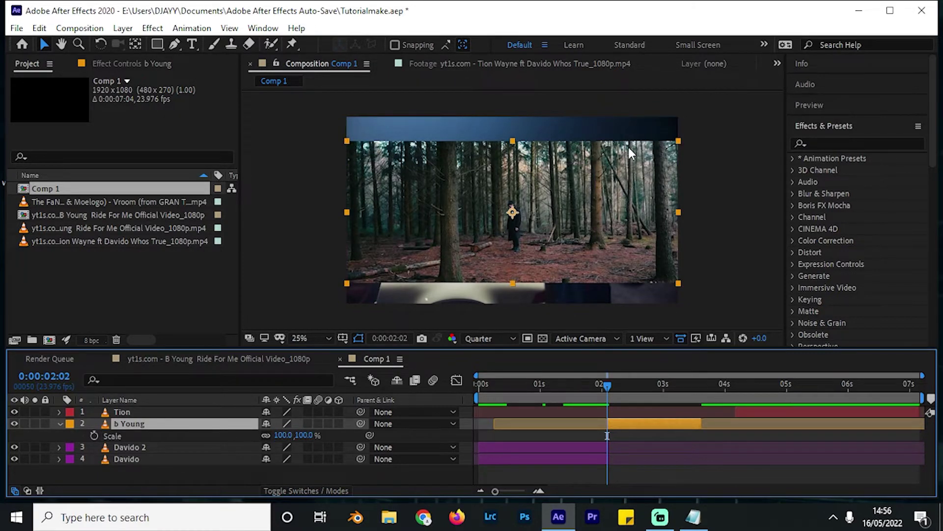
# Enlarge the b Young layer to 134% Scale to cover the black bars above and below the picture.
pyautogui.click(539, 187)
pyautogui.moveTo(279, 435); pyautogui.dragTo(304, 438)
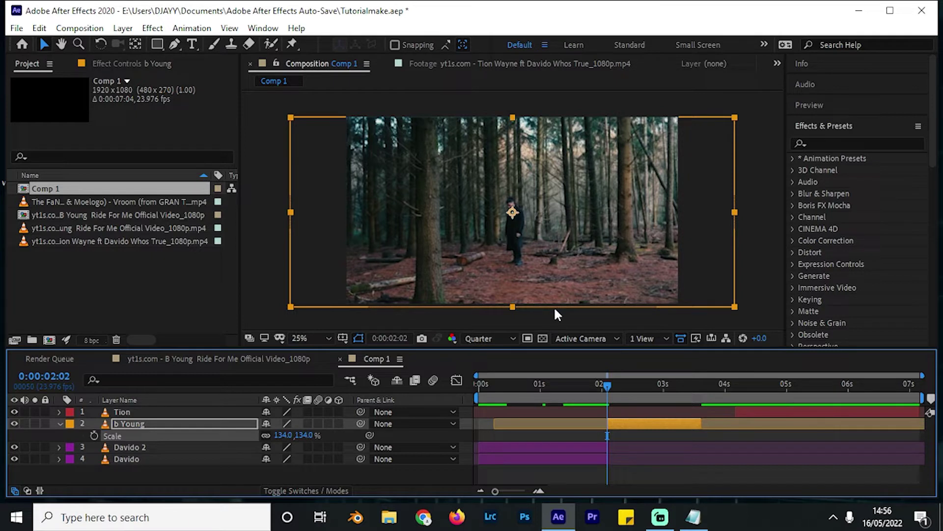
pyautogui.click(555, 308)
# Try drawing a rectangle from the frame's upper-left corner without selecting a layer, and delete the resulting shape layer.
pyautogui.press('q')
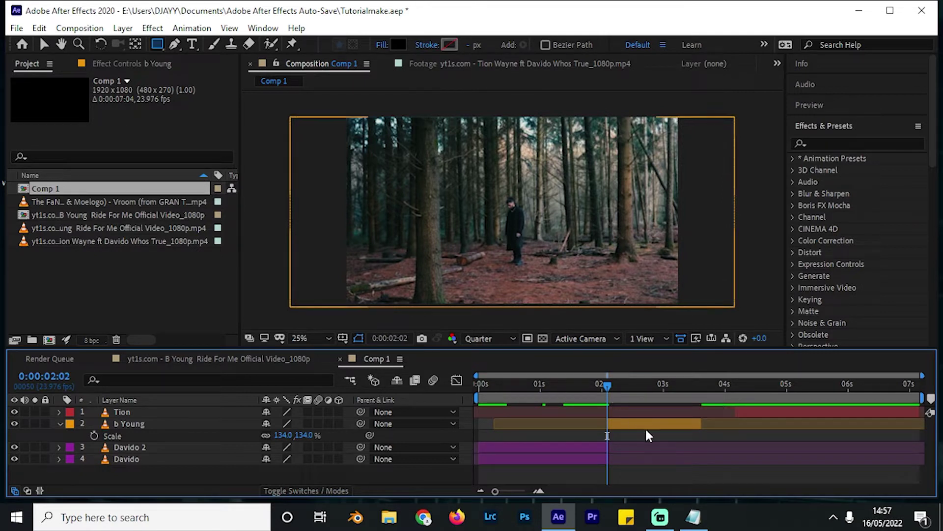
pyautogui.click(155, 44)
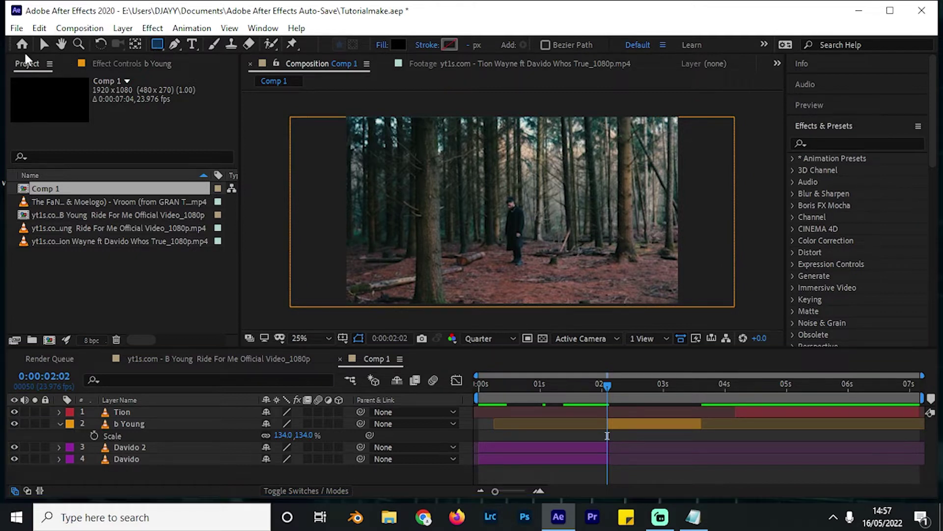
pyautogui.click(44, 46)
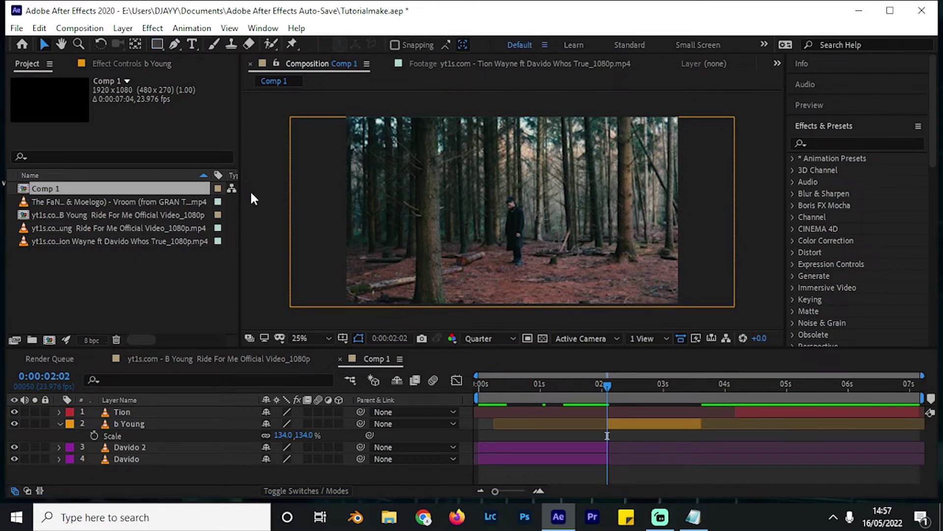
pyautogui.click(159, 44)
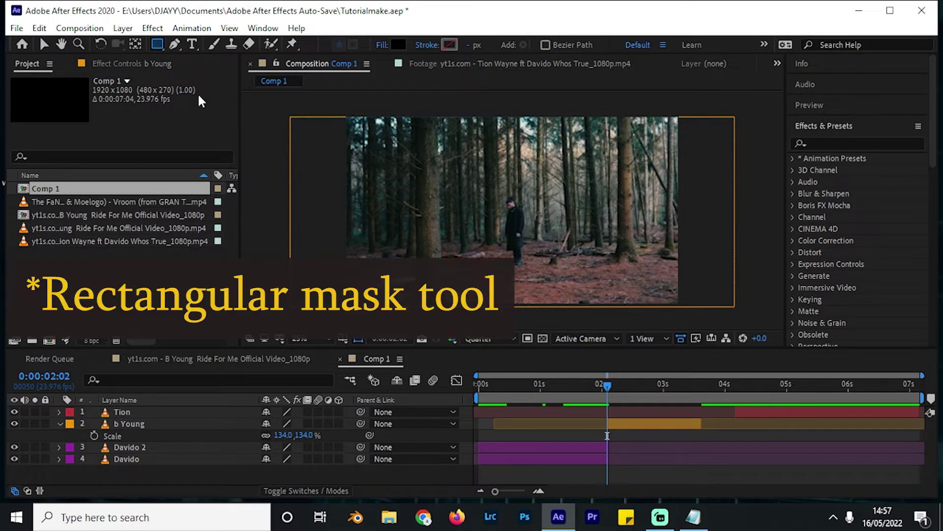
pyautogui.scroll(1, 415, 188)
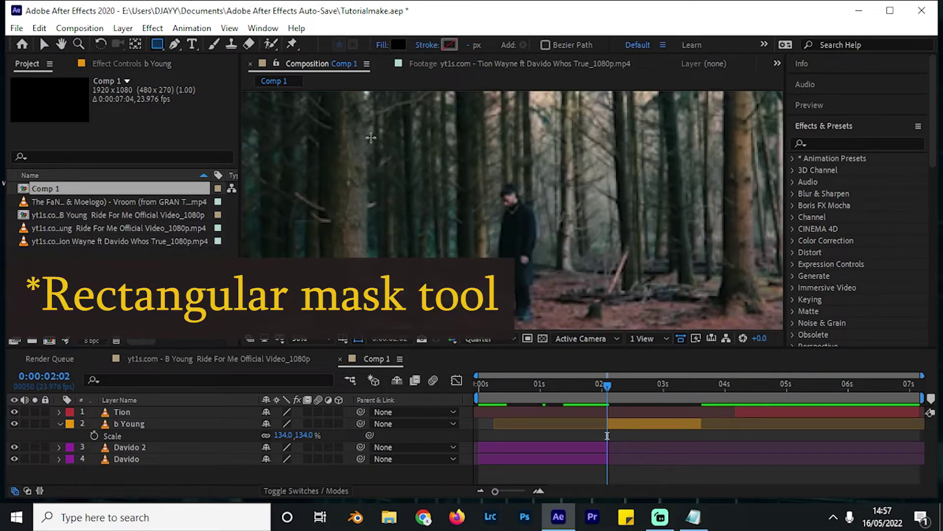
pyautogui.moveTo(372, 138); pyautogui.dragTo(497, 251)
pyautogui.press('q')
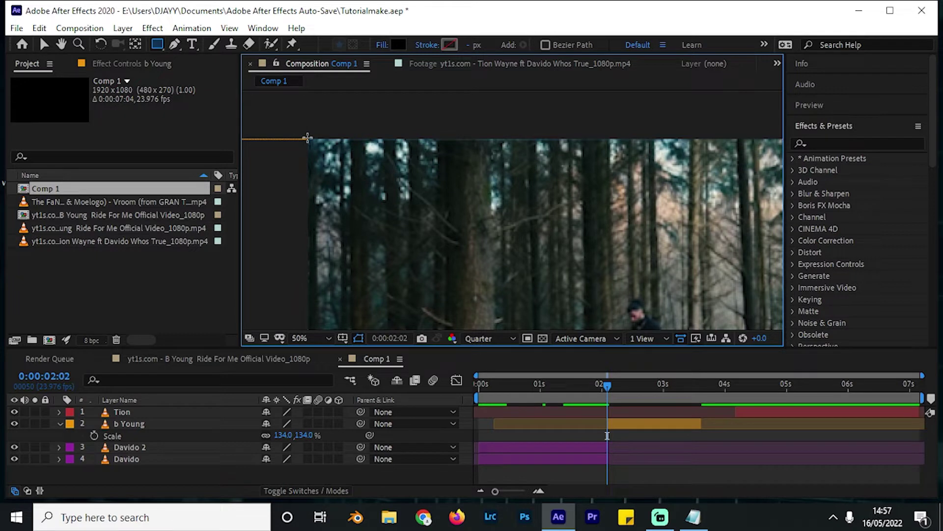
pyautogui.moveTo(308, 138)
pyautogui.mouseDown()
pyautogui.moveTo(394, 207)
pyautogui.moveTo(475, 241)
pyautogui.mouseUp()
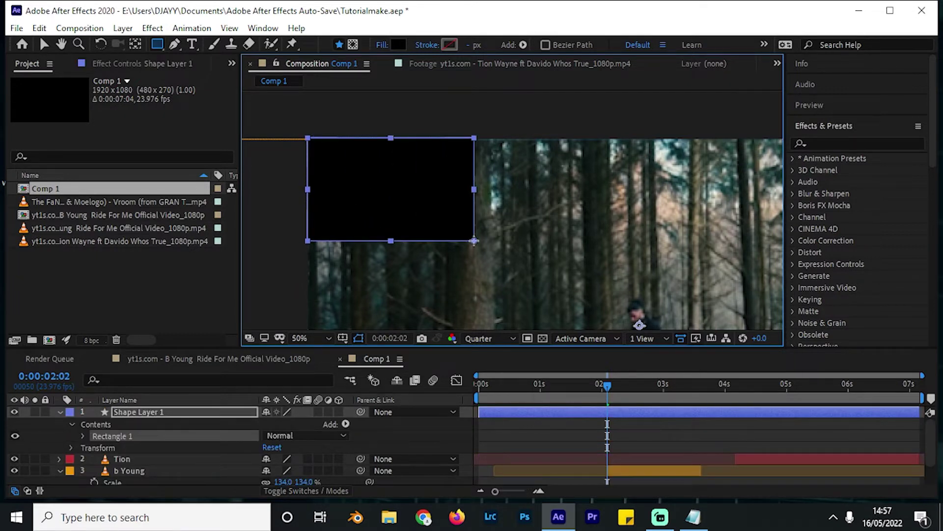
pyautogui.press('Delete')
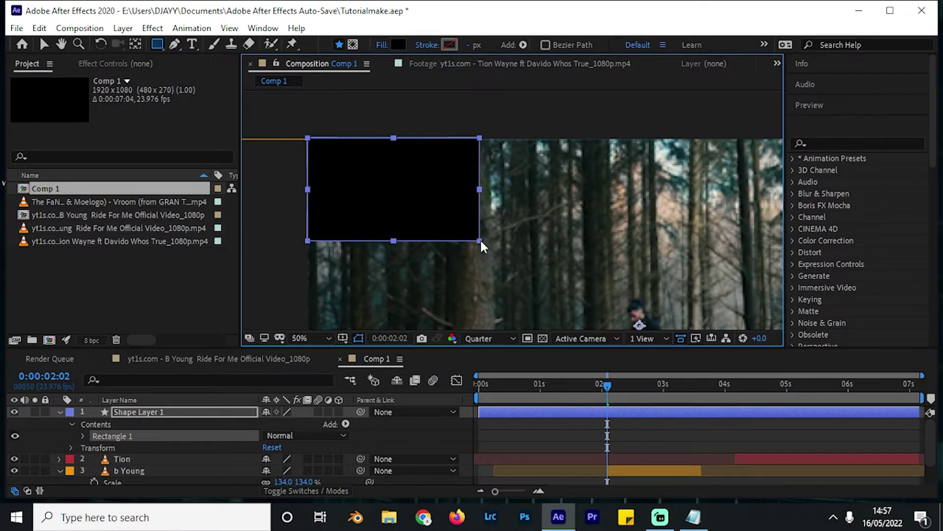
# Draw a rectangular mask on the b Young layer, starting at the frame's upper-left corner and covering its upper part.
pyautogui.click(184, 423)
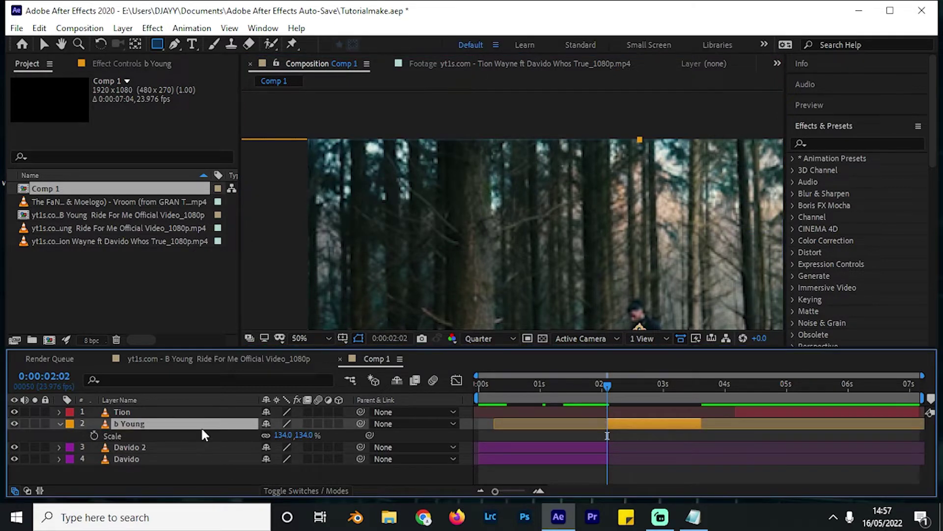
pyautogui.moveTo(306, 138); pyautogui.dragTo(745, 290)
pyautogui.scroll(-4, 723, 283)
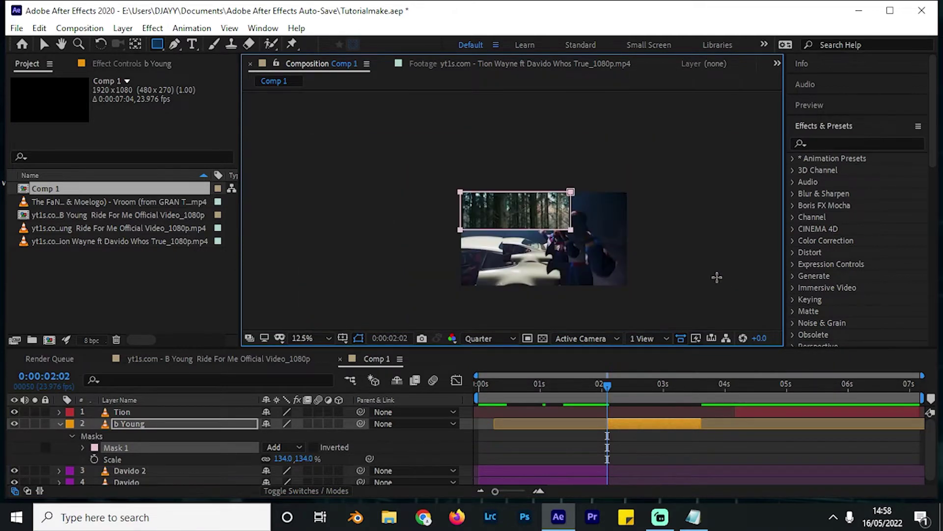
pyautogui.scroll(2, 717, 277)
pyautogui.scroll(-2, 712, 276)
pyautogui.press('space')
pyautogui.moveTo(641, 251); pyautogui.dragTo(628, 234)
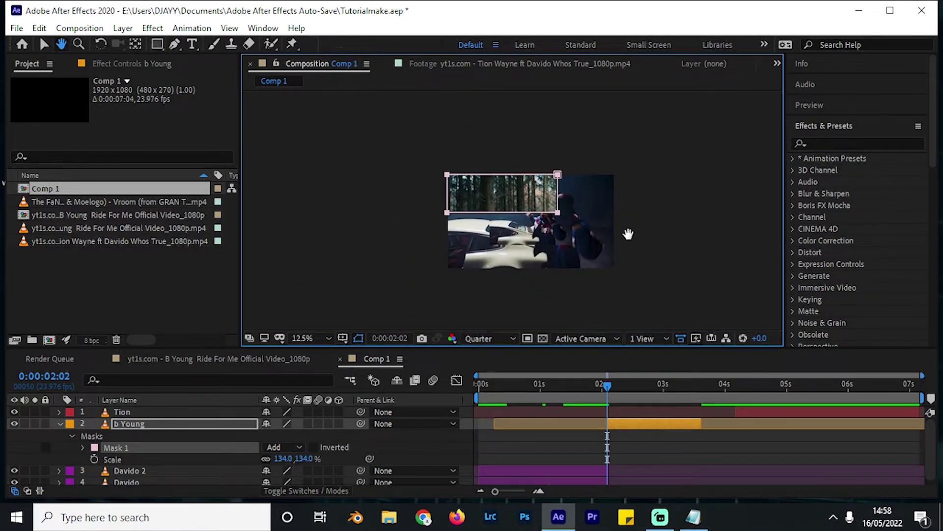
pyautogui.press('.')
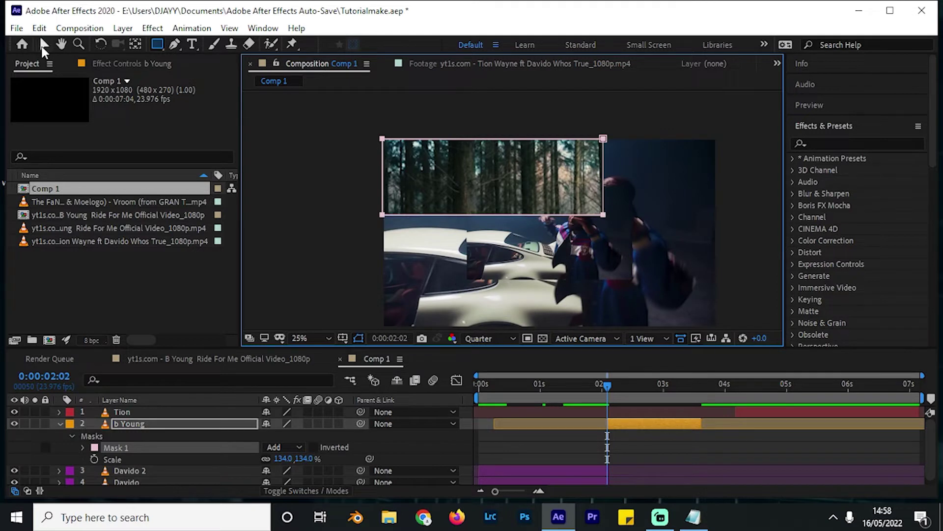
# Extend the b Young mask's upper-right, lower-right and lower-left points to the matching corners of the composition frame.
pyautogui.click(44, 44)
pyautogui.press('space')
pyautogui.moveTo(632, 179); pyautogui.dragTo(600, 157)
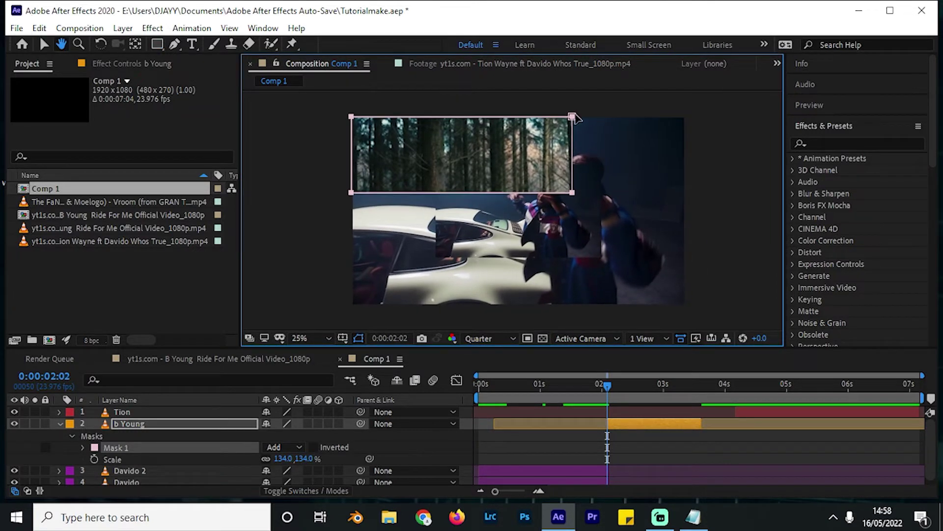
pyautogui.moveTo(573, 117); pyautogui.dragTo(646, 130)
pyautogui.hotkey('ctrl', 'z')
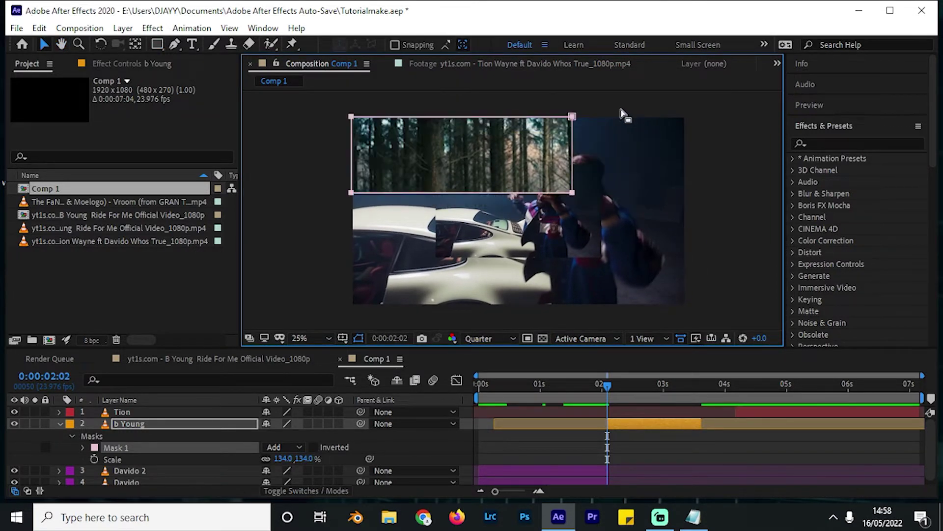
pyautogui.moveTo(572, 116); pyautogui.dragTo(684, 117)
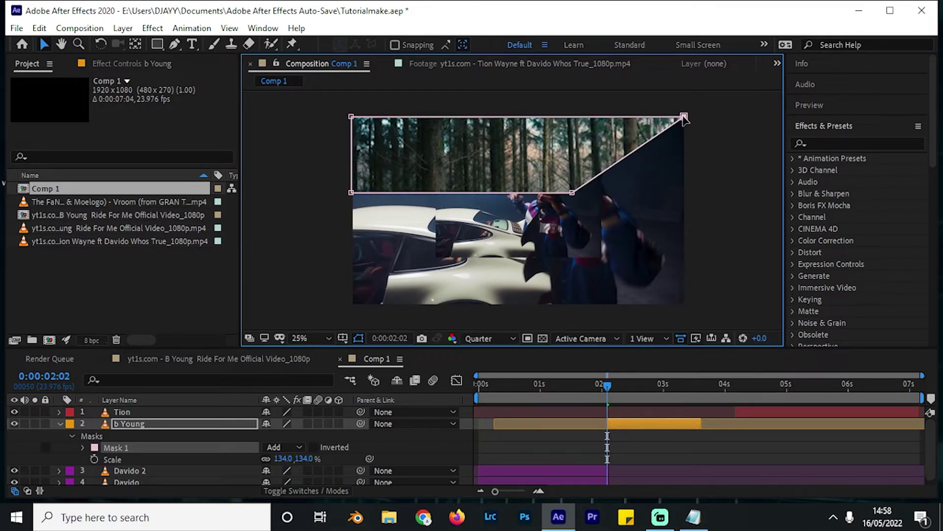
pyautogui.moveTo(608, 205); pyautogui.dragTo(688, 309)
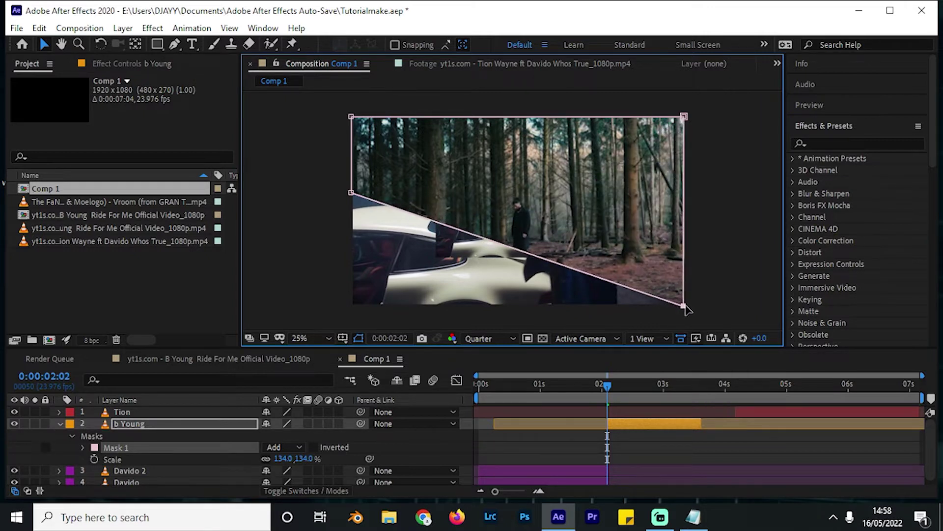
pyautogui.moveTo(351, 192); pyautogui.dragTo(350, 303)
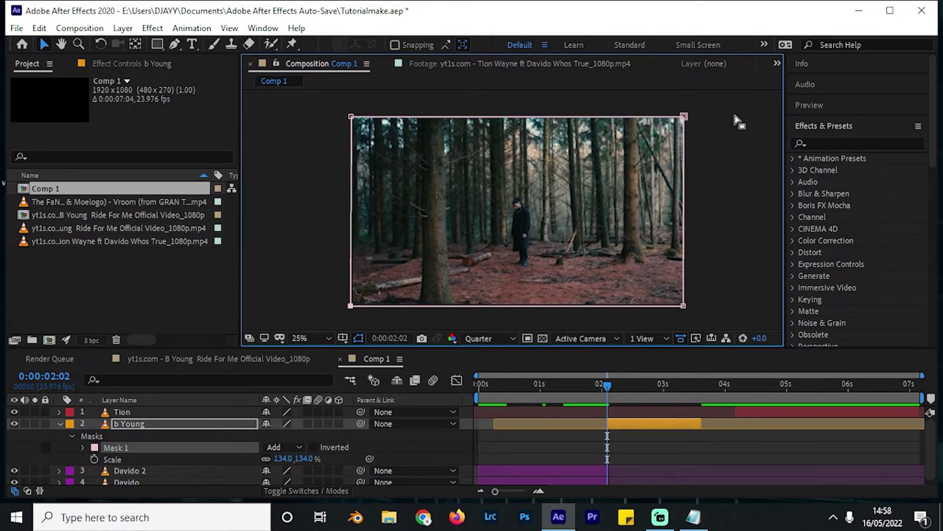
pyautogui.click(308, 232)
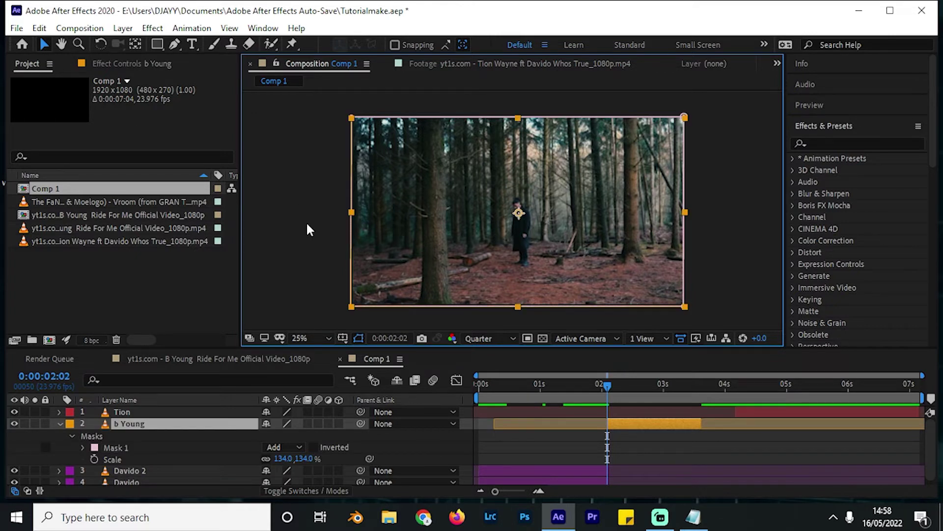
# Add a Scale keyframe to the b Young layer at 0:00:02:02 and set its value to 63%.
pyautogui.click(174, 446)
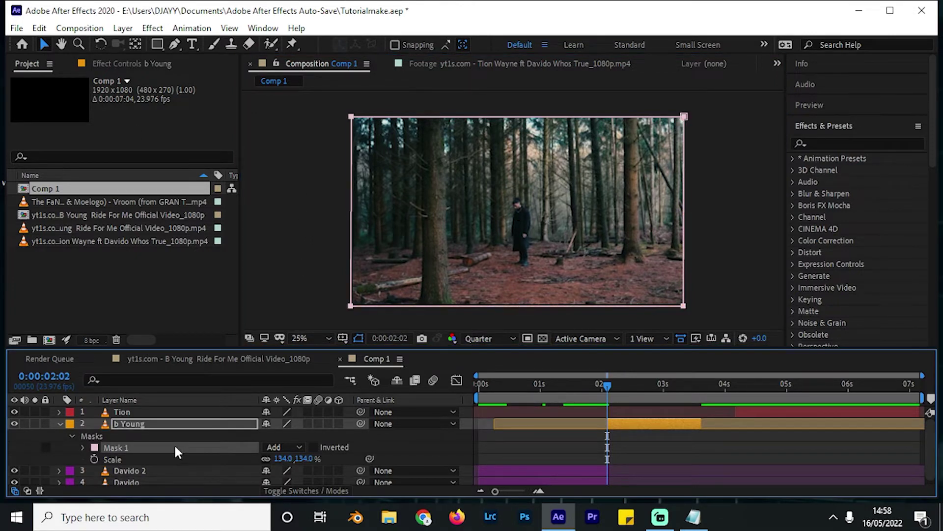
pyautogui.press('s')
pyautogui.moveTo(288, 436); pyautogui.dragTo(260, 445)
pyautogui.click(94, 435)
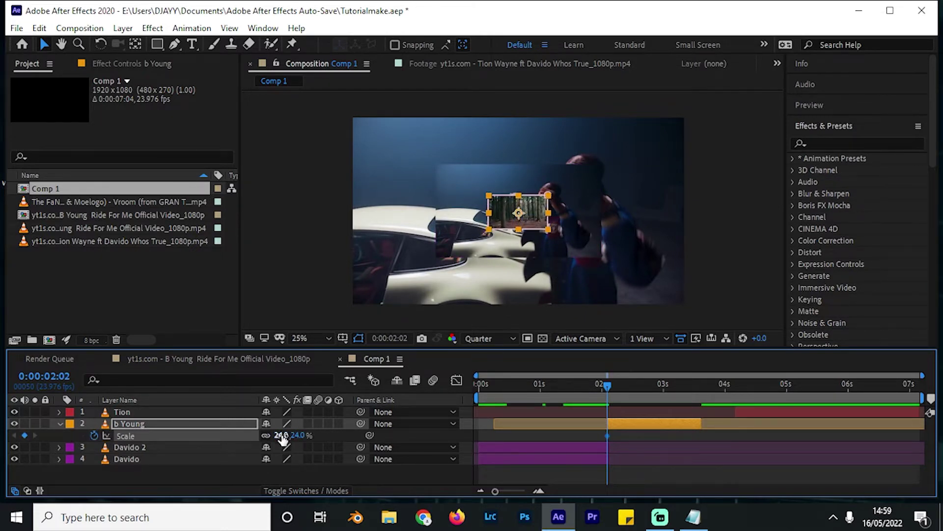
pyautogui.moveTo(281, 435)
pyautogui.mouseDown()
pyautogui.moveTo(310, 436)
pyautogui.moveTo(298, 437)
pyautogui.mouseUp()
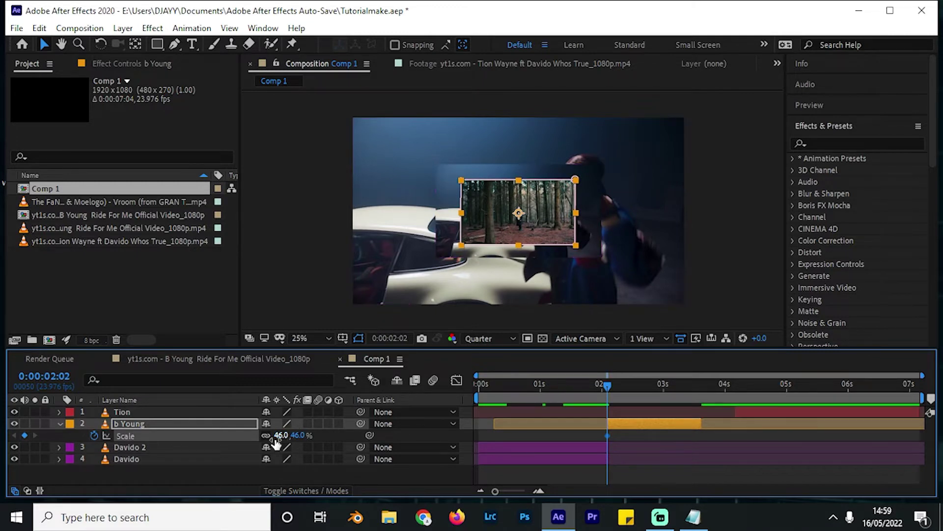
pyautogui.moveTo(281, 436); pyautogui.dragTo(287, 441)
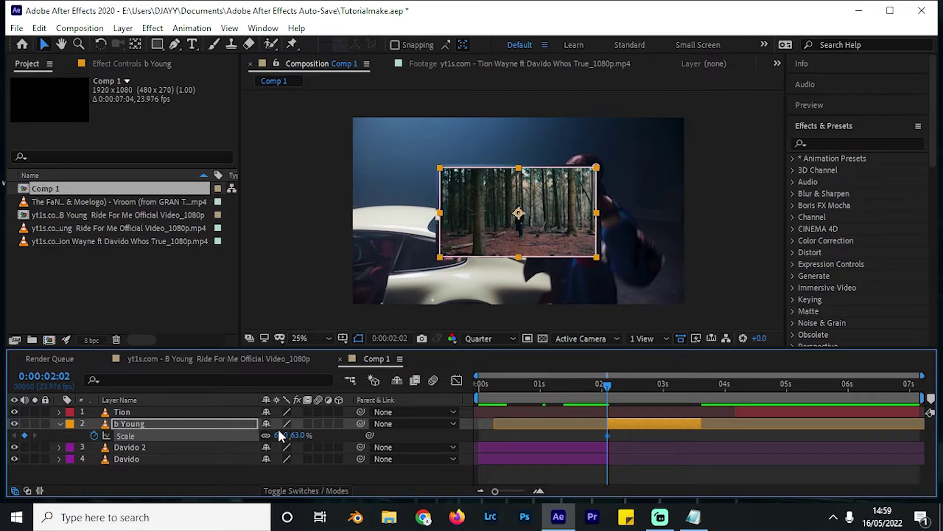
# Extend the Davido layer's end past 0:00:02:08 and add a 134% Scale keyframe to b Young at 0:00:02:08.
pyautogui.moveTo(598, 394)
pyautogui.mouseDown()
pyautogui.moveTo(578, 406)
pyautogui.moveTo(562, 402)
pyautogui.moveTo(607, 401)
pyautogui.mouseUp()
pyautogui.moveTo(604, 384); pyautogui.dragTo(623, 388)
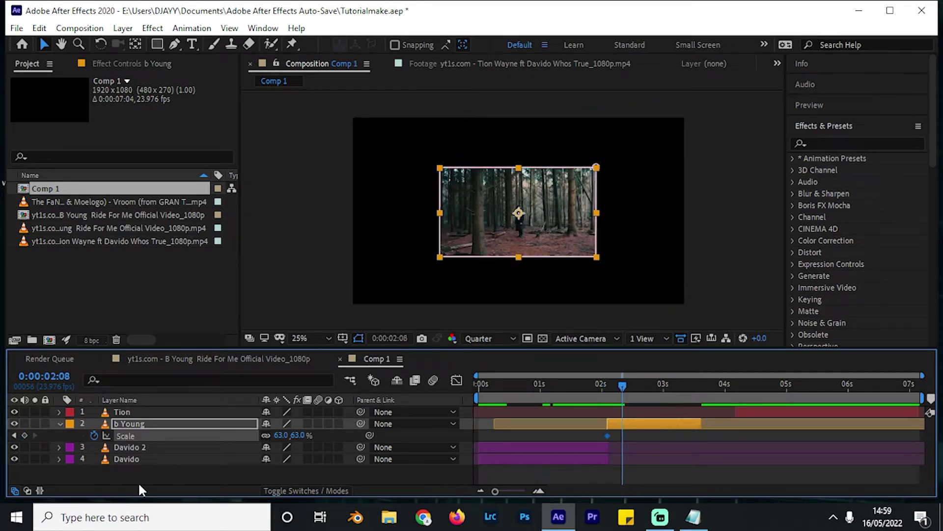
pyautogui.click(137, 459)
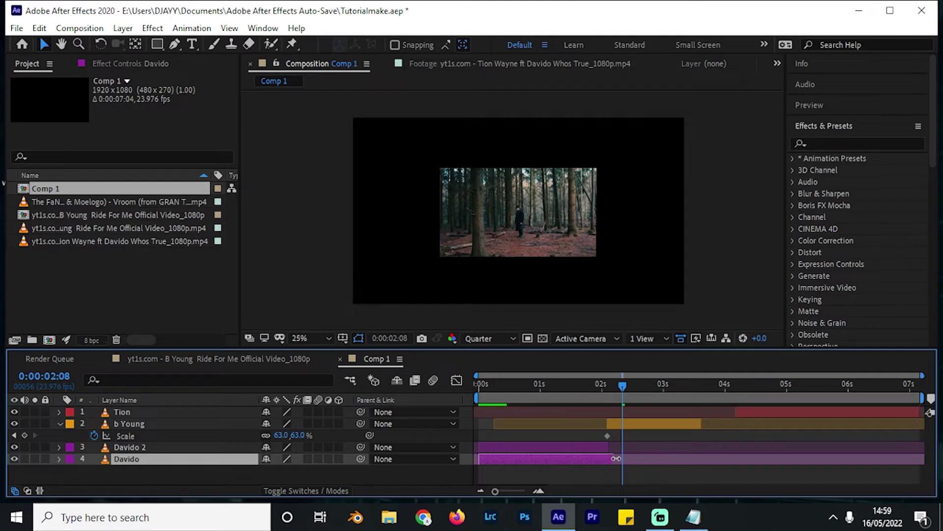
pyautogui.moveTo(615, 458); pyautogui.dragTo(629, 460)
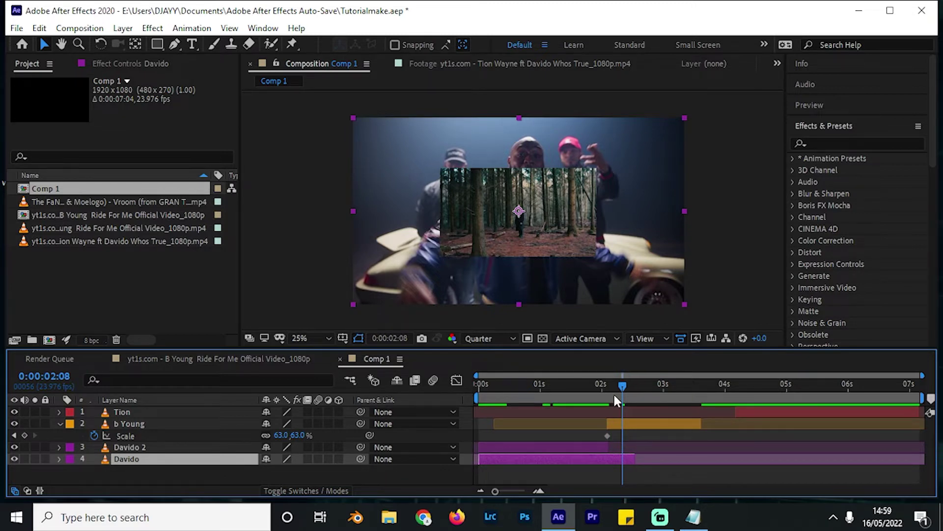
pyautogui.moveTo(613, 393)
pyautogui.mouseDown()
pyautogui.moveTo(592, 400)
pyautogui.moveTo(616, 391)
pyautogui.moveTo(604, 393)
pyautogui.mouseUp()
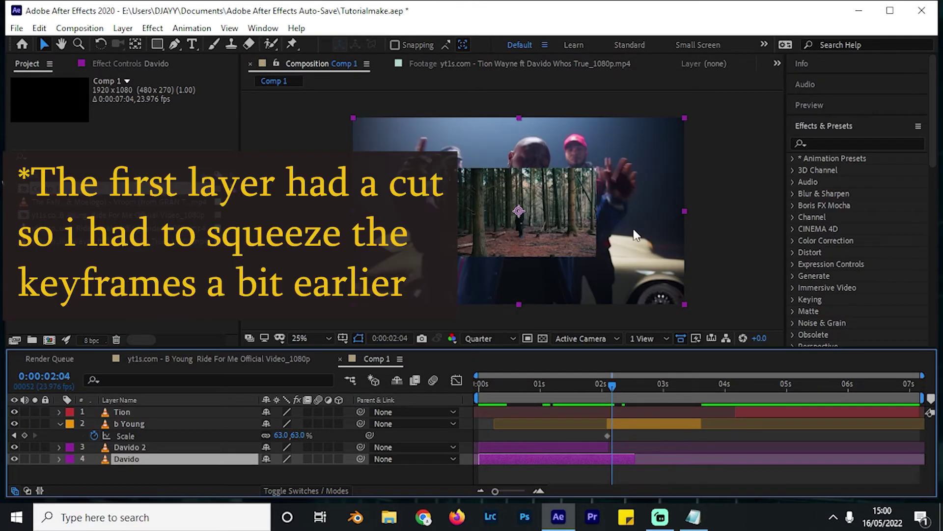
pyautogui.click(619, 388)
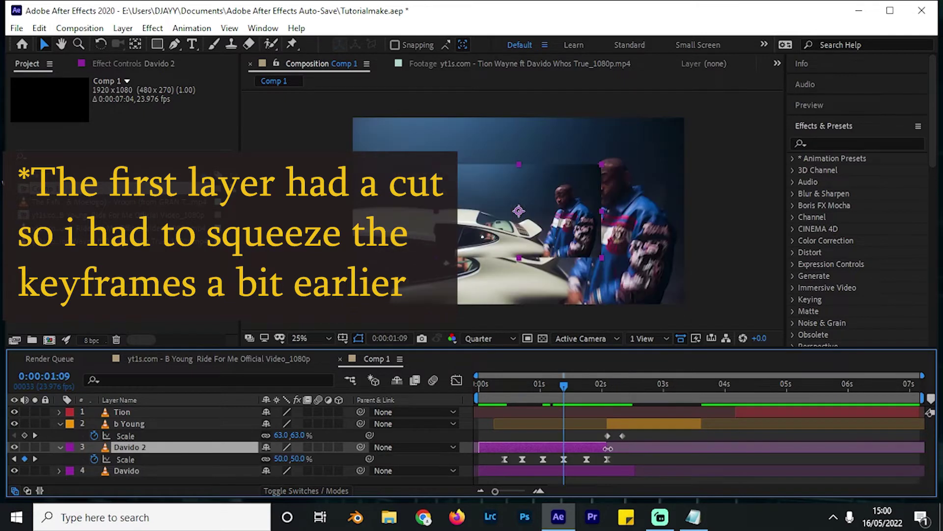
# Trim the Davido 2 layer to end just after 0:00:01:09 and delete its last two Scale keyframes.
pyautogui.moveTo(608, 448); pyautogui.dragTo(575, 450)
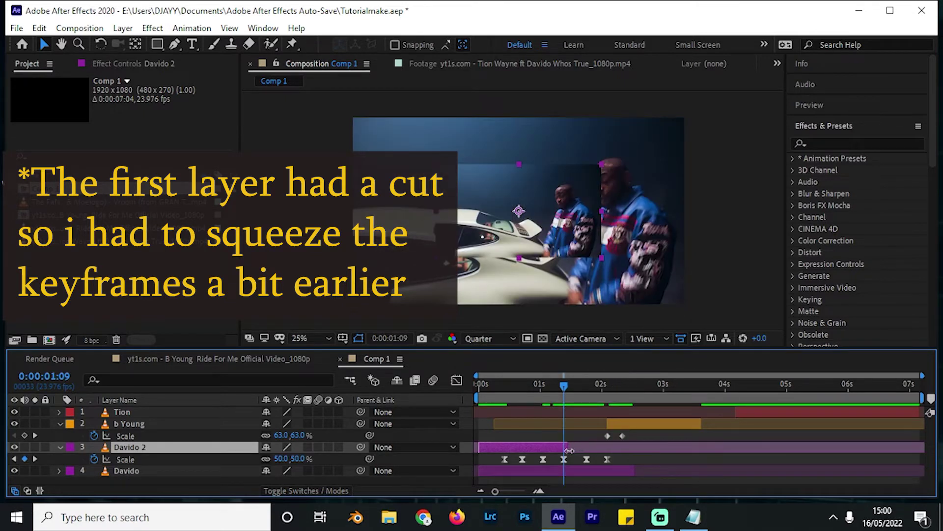
pyautogui.moveTo(579, 462); pyautogui.dragTo(577, 461)
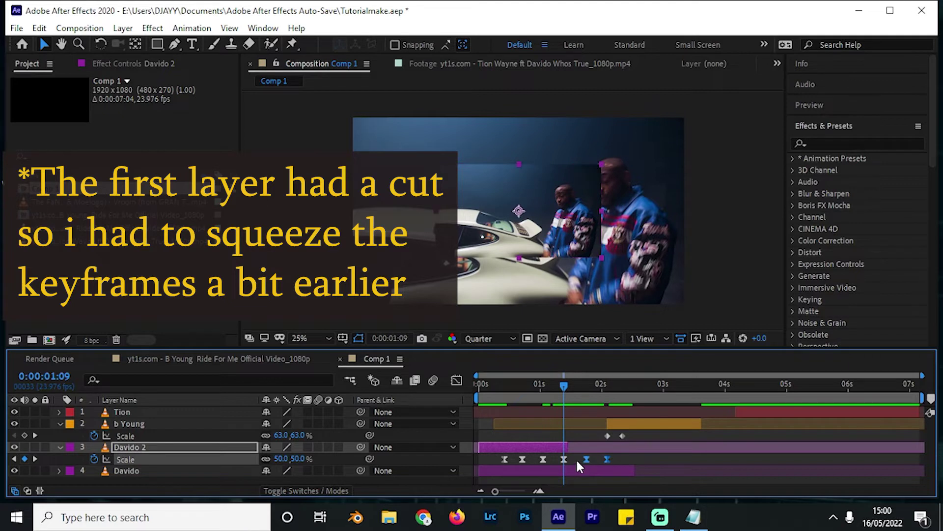
pyautogui.press('Delete')
# Shorten the Davido layer to about 0:00:01:19 and move the b Young clip earlier to start where Davido 2 ends.
pyautogui.click(628, 471)
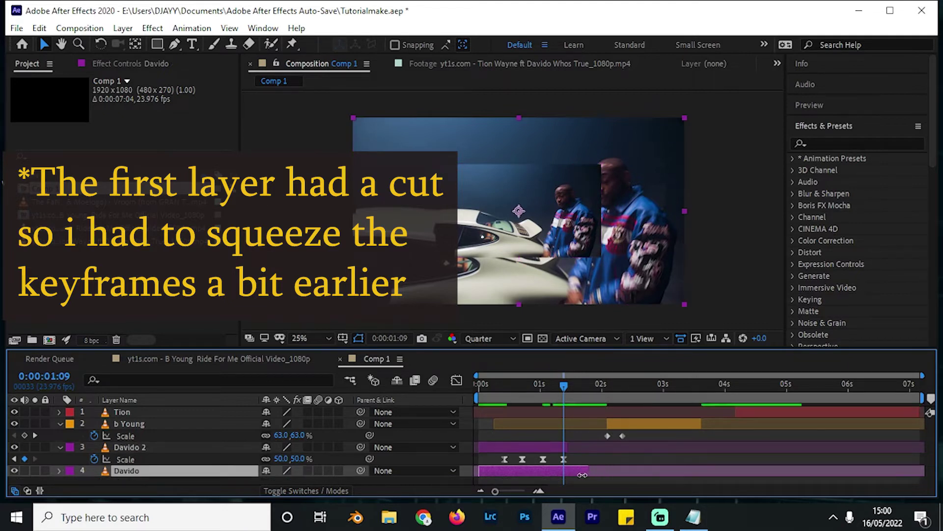
pyautogui.press('pagedown')
pyautogui.press('pageup')
pyautogui.moveTo(632, 425); pyautogui.dragTo(591, 434)
pyautogui.moveTo(545, 388); pyautogui.dragTo(579, 423)
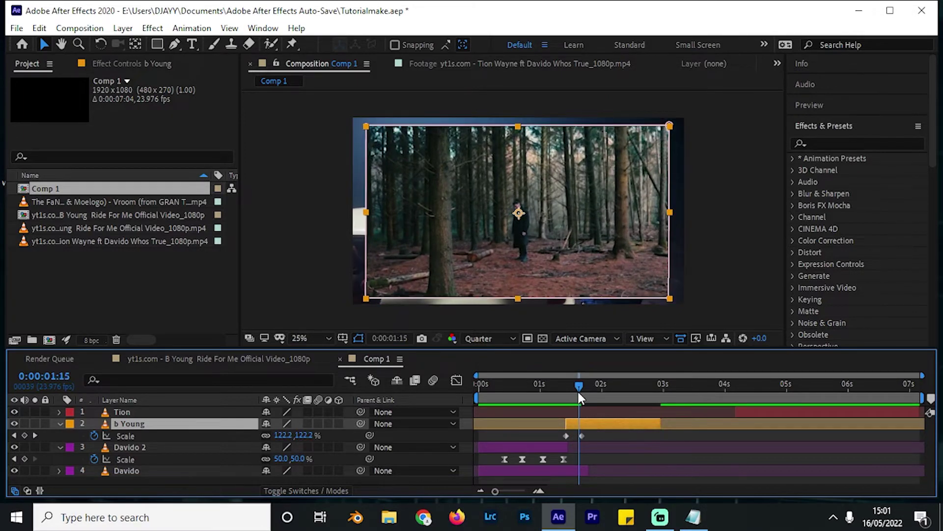
pyautogui.moveTo(578, 391); pyautogui.dragTo(584, 394)
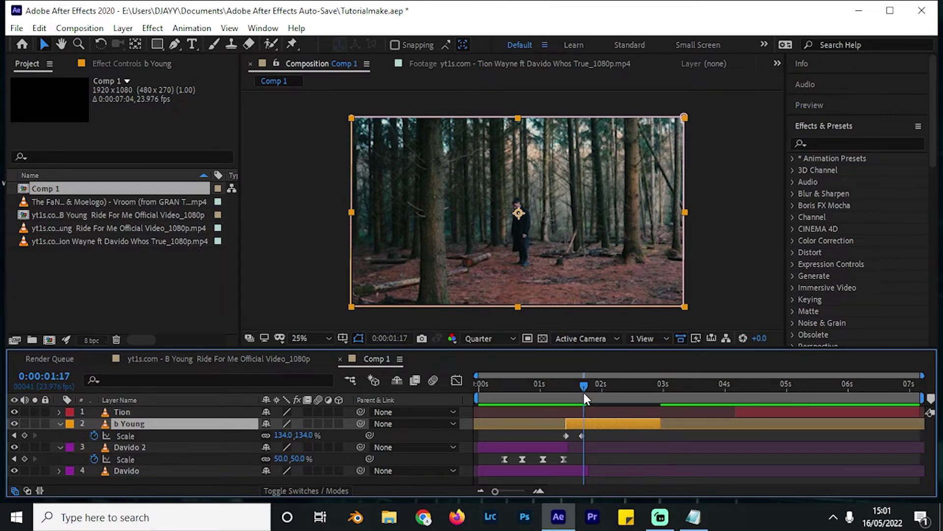
# Repeat b Young's Scale pulse by copying its 63% keyframe to 0:00:01:22 and its 134% keyframe to 0:00:02:04.
pyautogui.moveTo(584, 393); pyautogui.dragTo(597, 394)
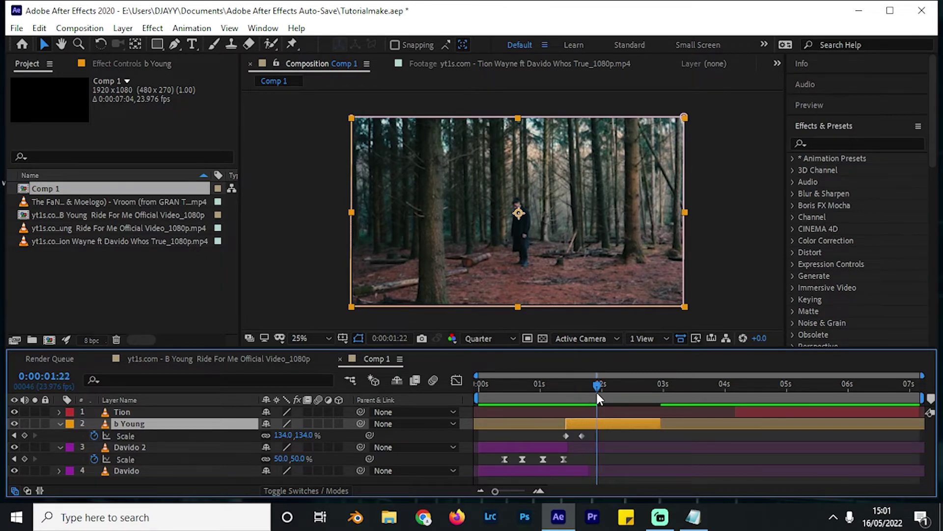
pyautogui.click(566, 436)
pyautogui.hotkey('ctrl', 'c')
pyautogui.hotkey('ctrl', 'v')
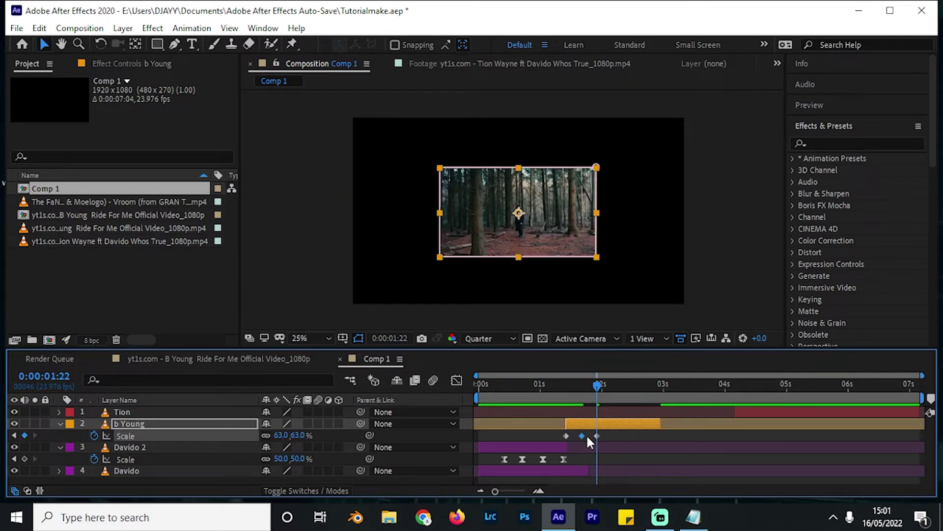
pyautogui.moveTo(603, 383); pyautogui.dragTo(555, 439)
pyautogui.hotkey('ctrl', 'v')
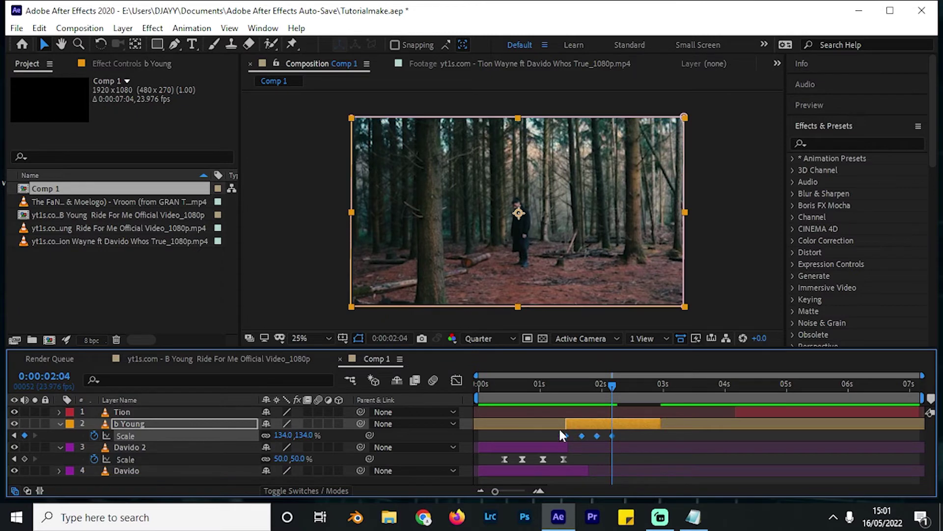
# Paste a copy of b Young's four Scale keyframes after the existing ones, starting at about 0:00:02:10.
pyautogui.moveTo(607, 386); pyautogui.dragTo(582, 397)
pyautogui.hotkey('ctrl', 'v')
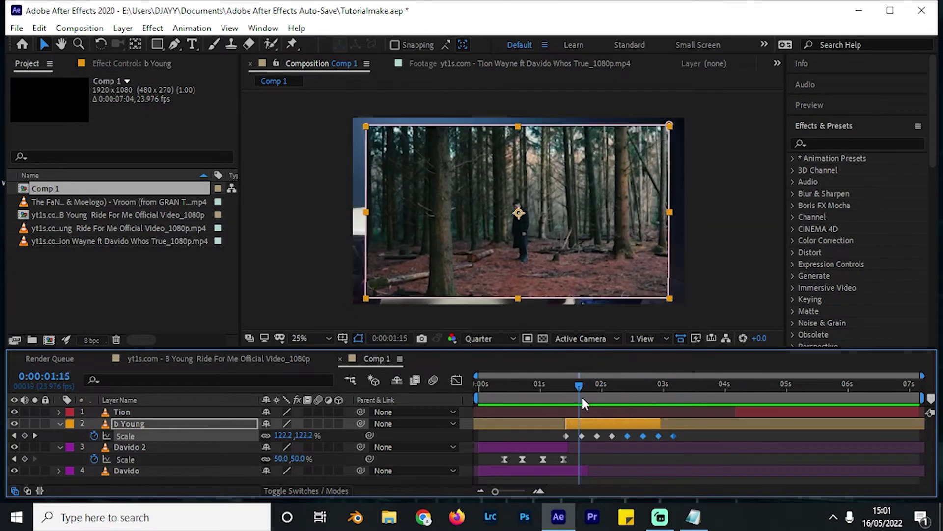
pyautogui.click(580, 385)
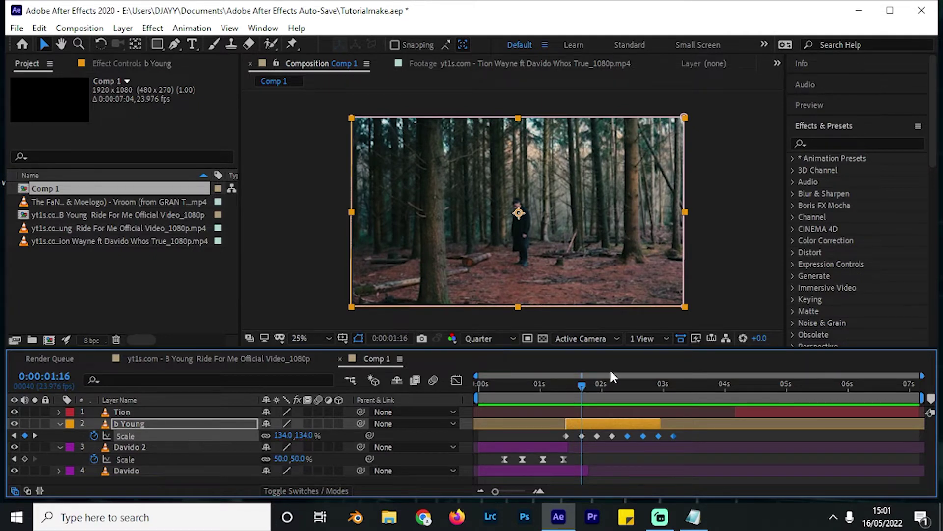
pyautogui.moveTo(583, 385); pyautogui.dragTo(586, 388)
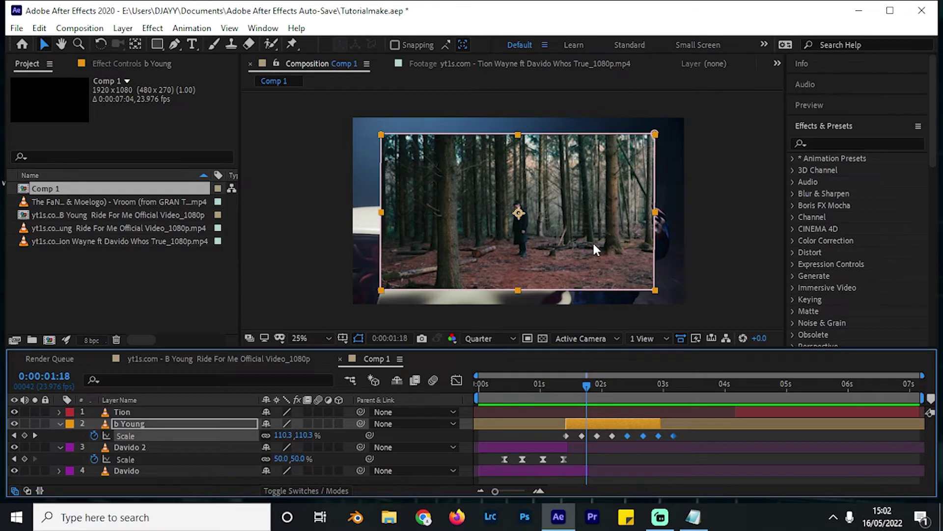
# Collapse the Davido 2 layer's keyframed properties and keep only b Young's Scale keyframes revealed.
pyautogui.click(597, 425)
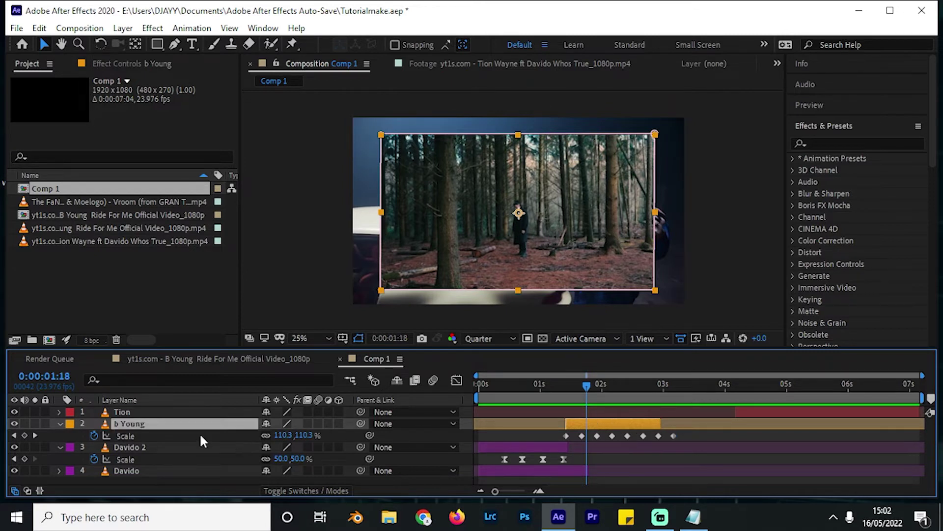
pyautogui.press('u')
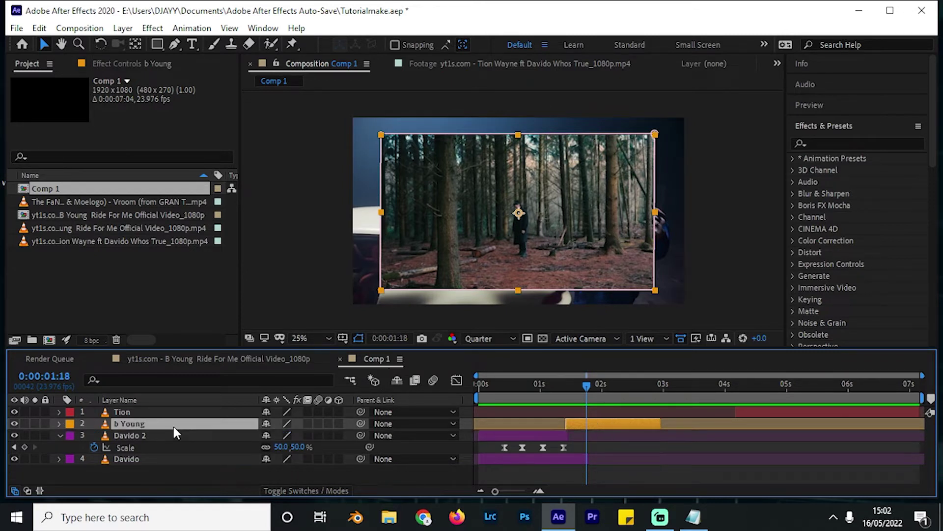
pyautogui.click(573, 462)
pyautogui.press('u')
pyautogui.click(573, 465)
pyautogui.click(624, 425)
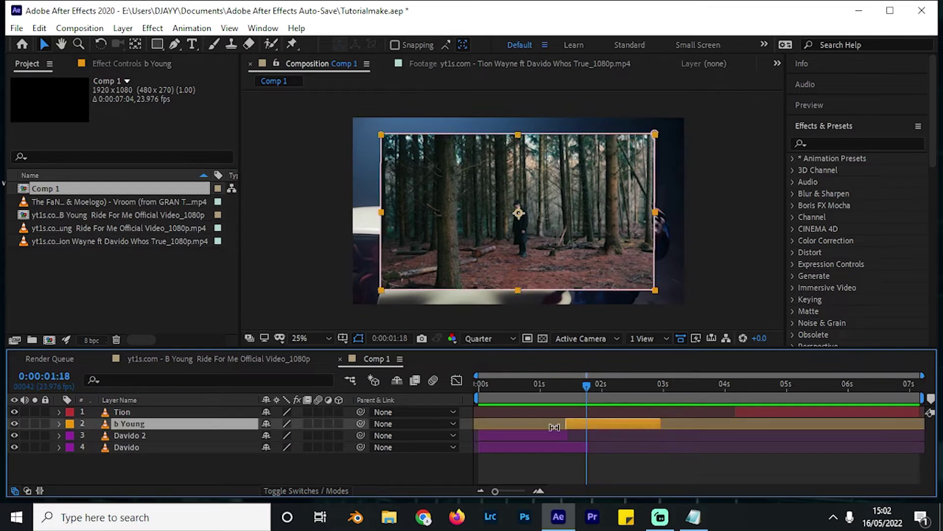
pyautogui.press('u')
# Duplicate the b Young layer, place the copy beneath the original, and trim the copy's start to 0:00:01:16.
pyautogui.moveTo(587, 395); pyautogui.dragTo(582, 393)
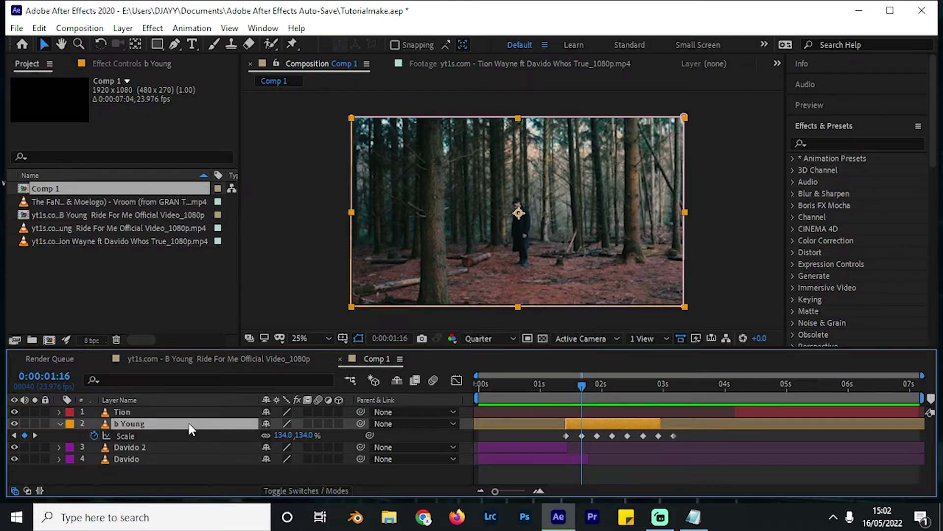
pyautogui.hotkey('ctrl', 'd')
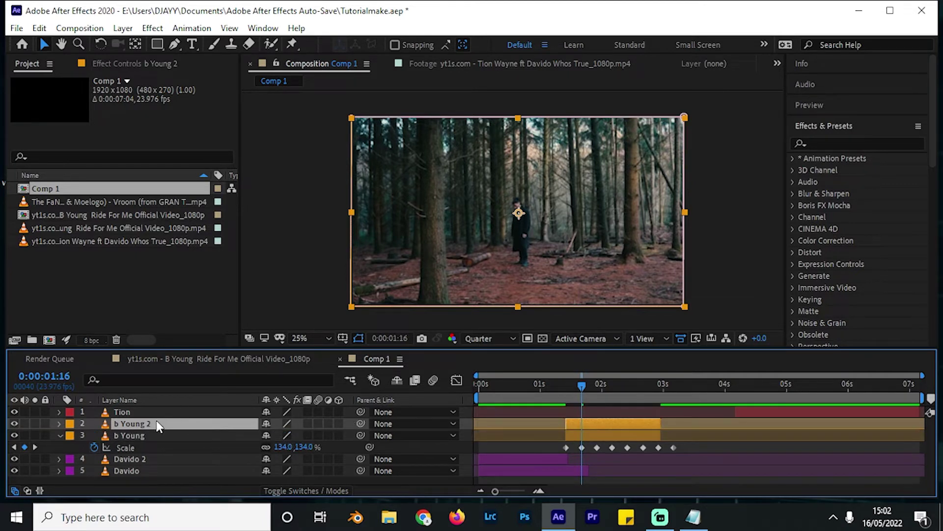
pyautogui.moveTo(156, 423); pyautogui.dragTo(163, 437)
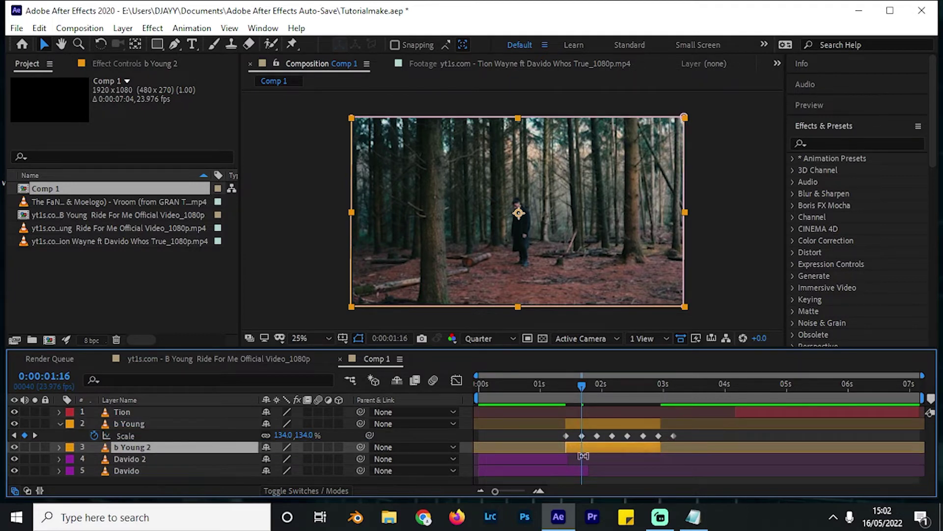
pyautogui.moveTo(564, 448); pyautogui.dragTo(582, 448)
# Remove all Scale keyframes from the b Young 2 layer at 0:00:01:16, keeping its Scale fixed at 134%.
pyautogui.press('u')
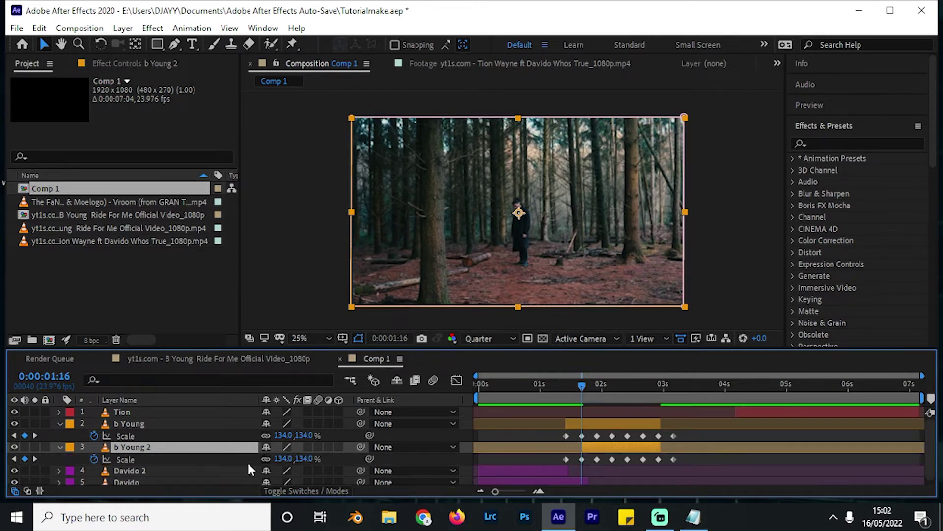
pyautogui.click(94, 459)
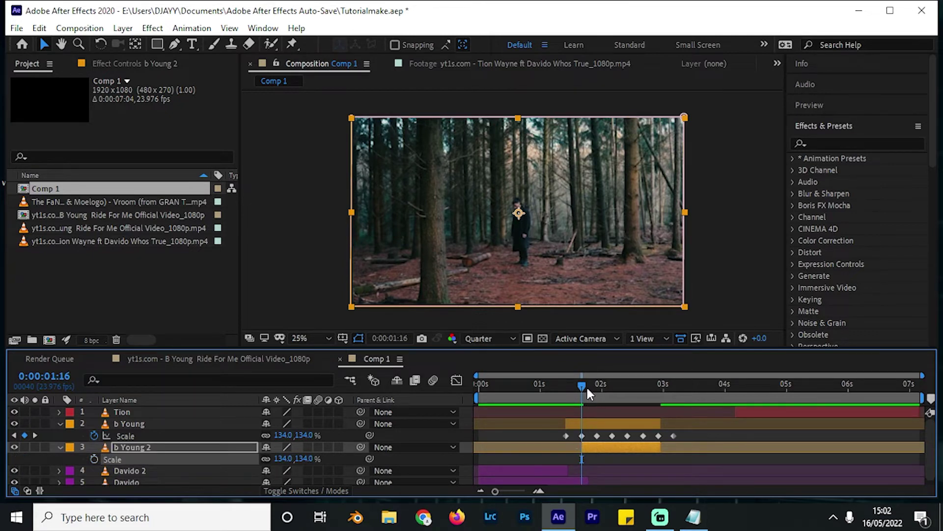
pyautogui.moveTo(585, 385)
pyautogui.mouseDown()
pyautogui.moveTo(555, 389)
pyautogui.moveTo(589, 403)
pyautogui.mouseUp()
pyautogui.click(625, 447)
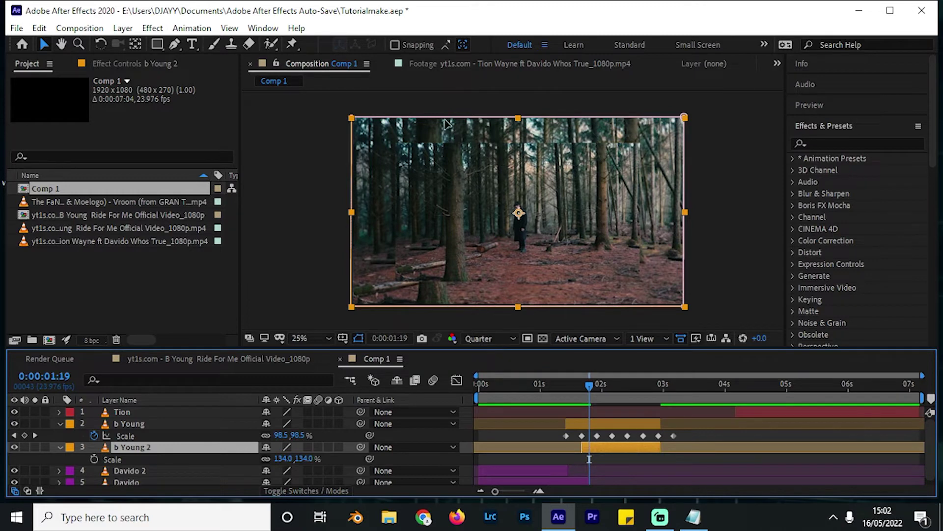
pyautogui.moveTo(579, 386); pyautogui.dragTo(645, 388)
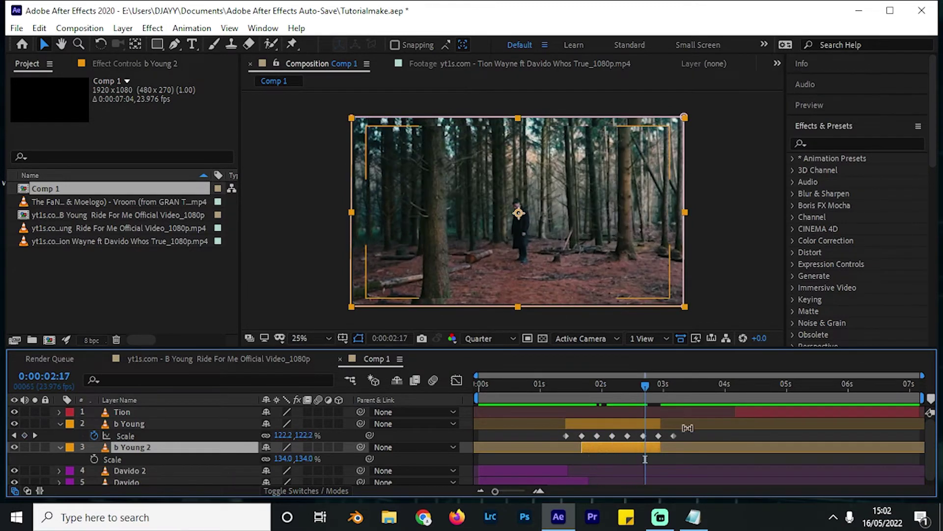
# Apply Easy Ease to all of the b Young layer's Scale keyframes.
pyautogui.moveTo(684, 433); pyautogui.dragTo(561, 435)
pyautogui.rightClick(561, 435)
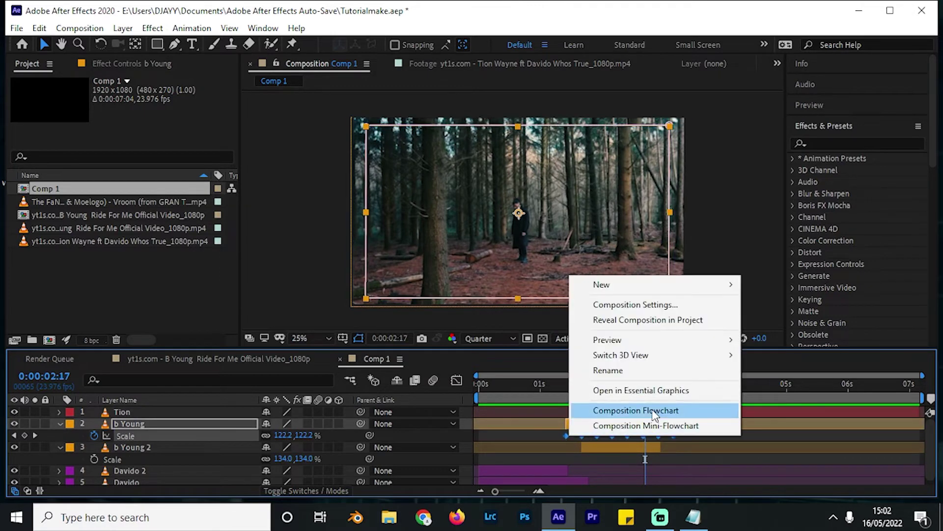
pyautogui.press('Escape')
pyautogui.rightClick(673, 435)
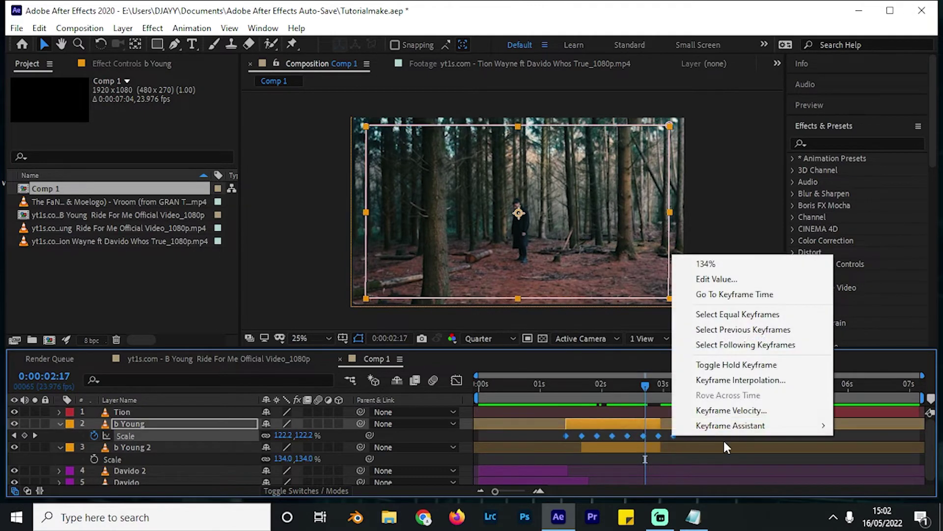
pyautogui.moveTo(731, 426)
pyautogui.click(533, 339)
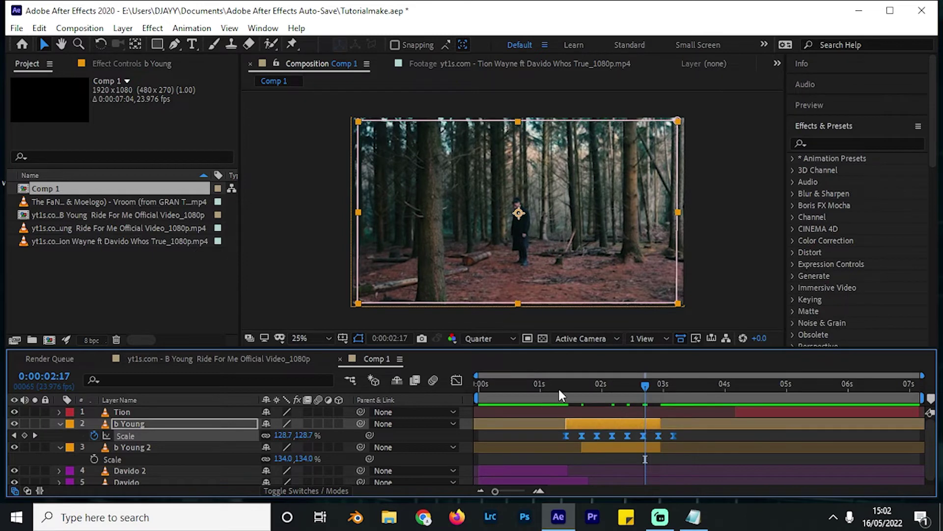
# Play the composition from the beginning to check the eased b Young zoom pulses.
pyautogui.moveTo(558, 387); pyautogui.dragTo(449, 385)
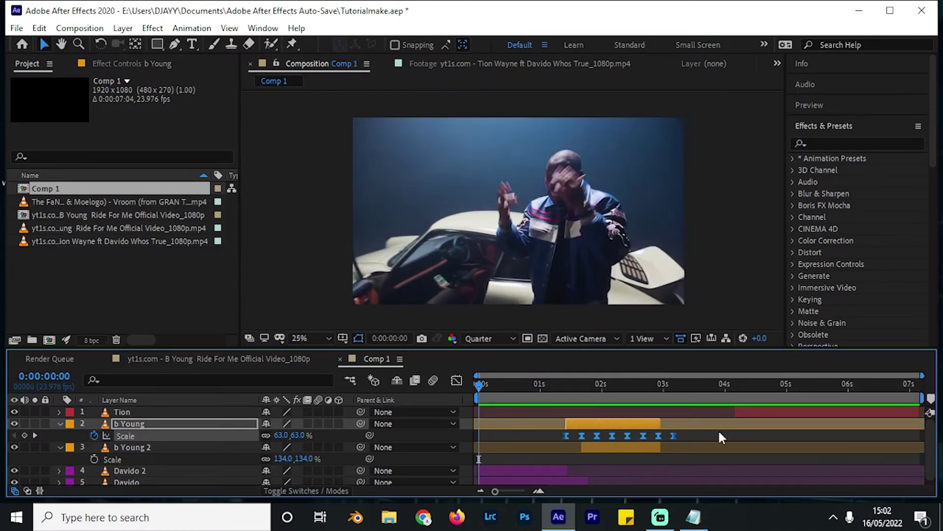
pyautogui.press('space')
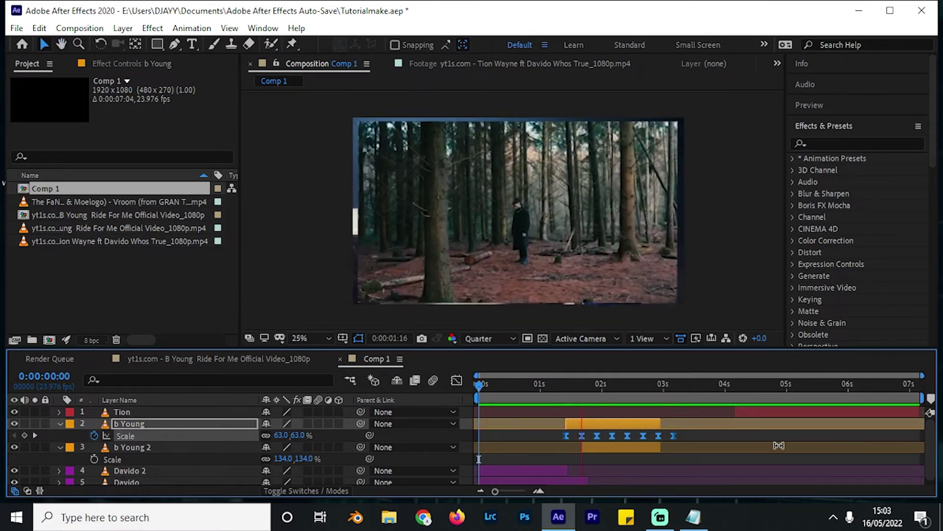
pyautogui.click(775, 435)
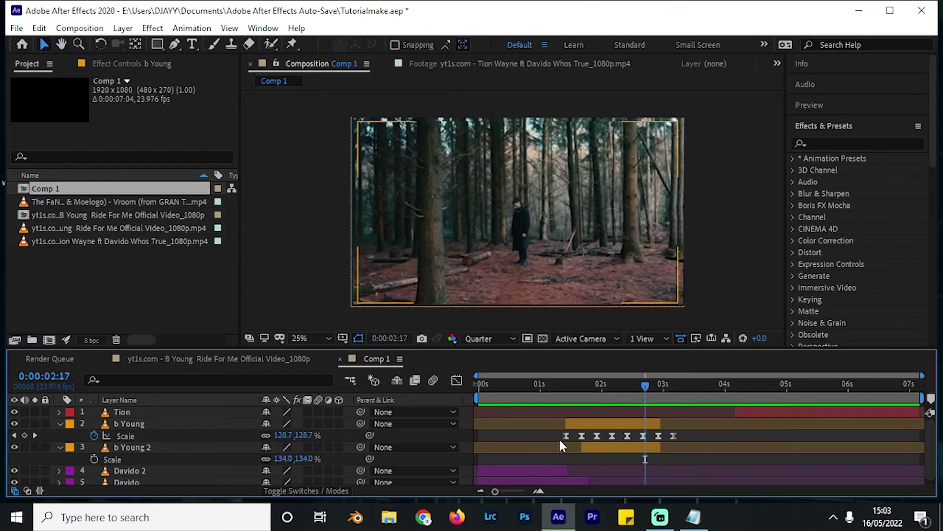
# Space b Young's Scale keyframes farther apart up to the clip's end and delete the two surplus keyframes.
pyautogui.moveTo(582, 435); pyautogui.dragTo(604, 434)
pyautogui.click(597, 435)
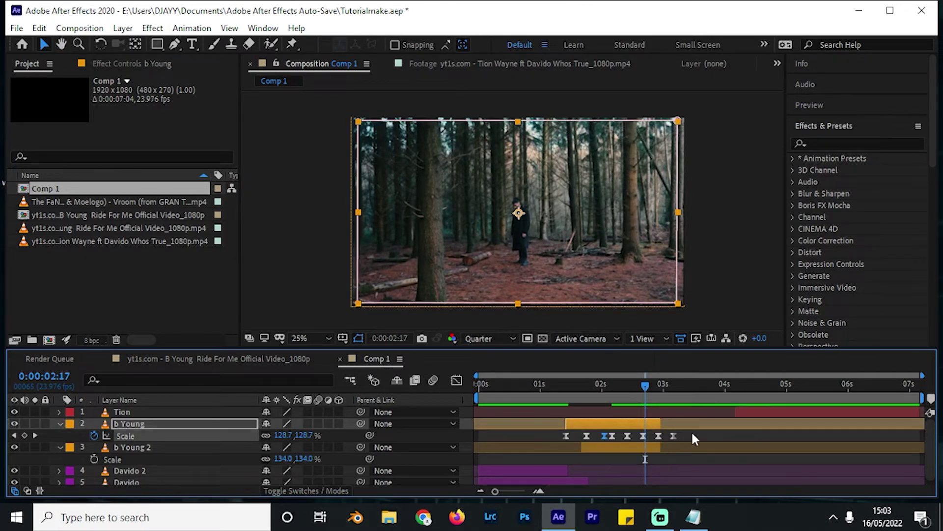
pyautogui.moveTo(708, 432); pyautogui.dragTo(636, 436)
pyautogui.moveTo(688, 432)
pyautogui.mouseDown()
pyautogui.moveTo(625, 436)
pyautogui.moveTo(689, 435)
pyautogui.mouseUp()
pyautogui.click(641, 435)
pyautogui.click(668, 436)
pyautogui.press('Delete')
# Preview the composition from the start again to review the slower, respaced b Young pulses.
pyautogui.moveTo(540, 386); pyautogui.dragTo(425, 380)
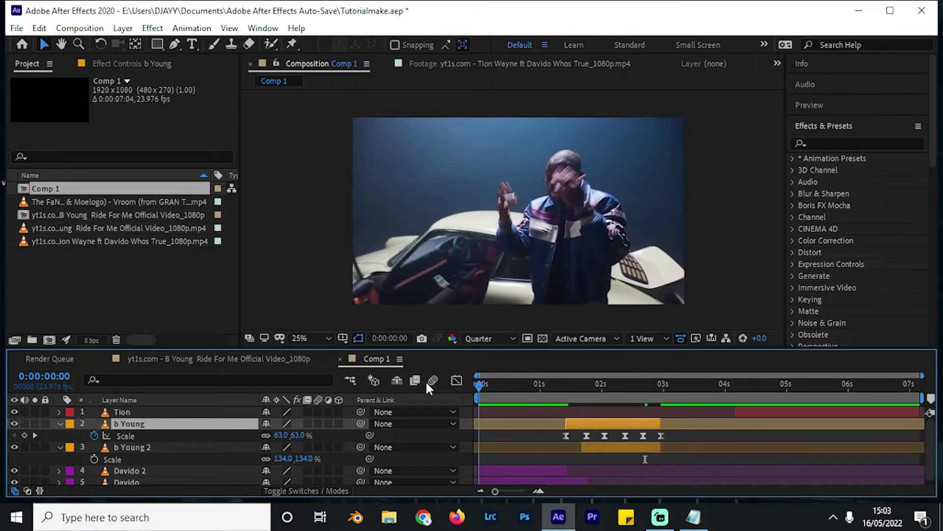
pyautogui.press('space')
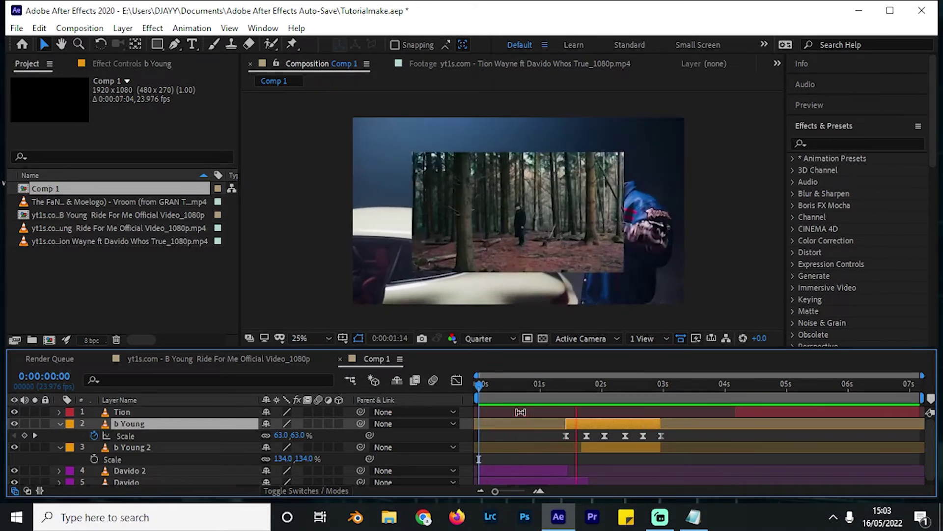
pyautogui.press('space')
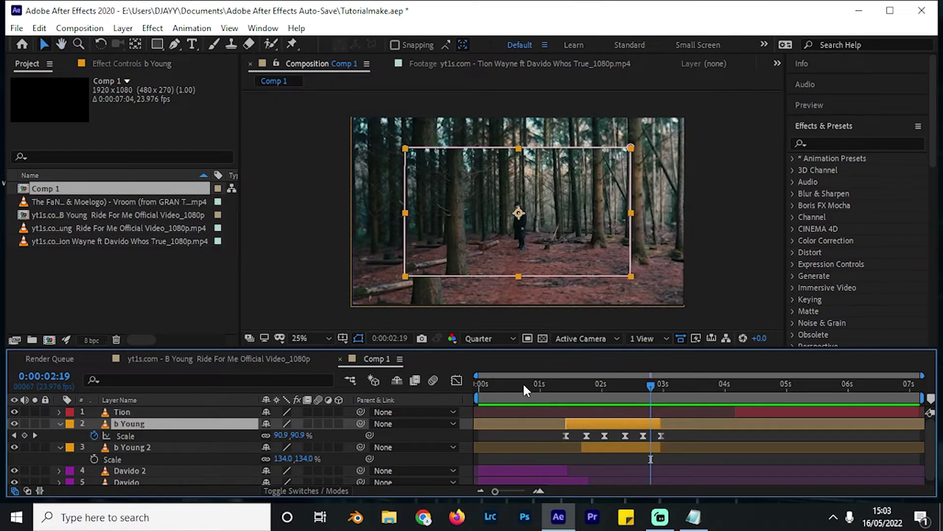
# Scrub through the b Young clip to examine its zoom pulses before motion blur is applied.
pyautogui.click(552, 396)
pyautogui.moveTo(552, 398); pyautogui.dragTo(656, 426)
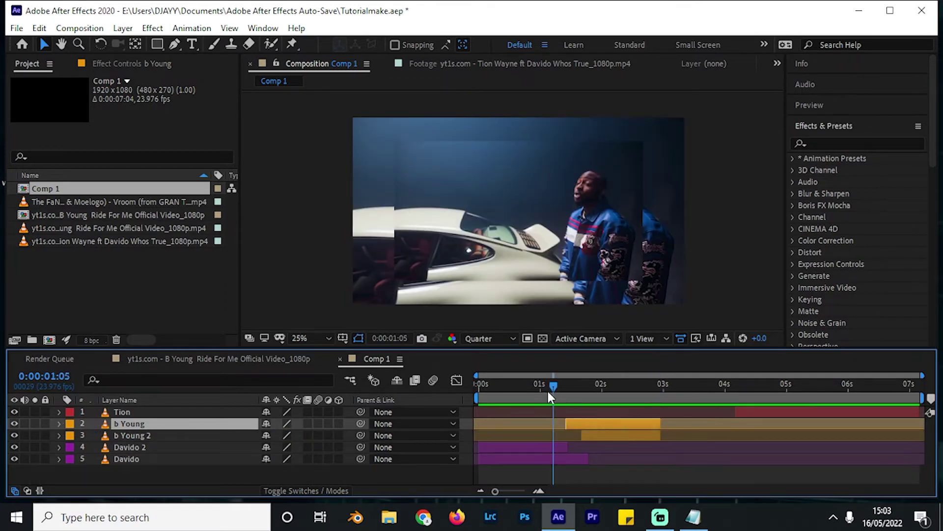
pyautogui.moveTo(548, 390)
pyautogui.mouseDown()
pyautogui.moveTo(476, 386)
pyautogui.moveTo(541, 390)
pyautogui.mouseUp()
pyautogui.click(311, 489)
pyautogui.click(311, 489)
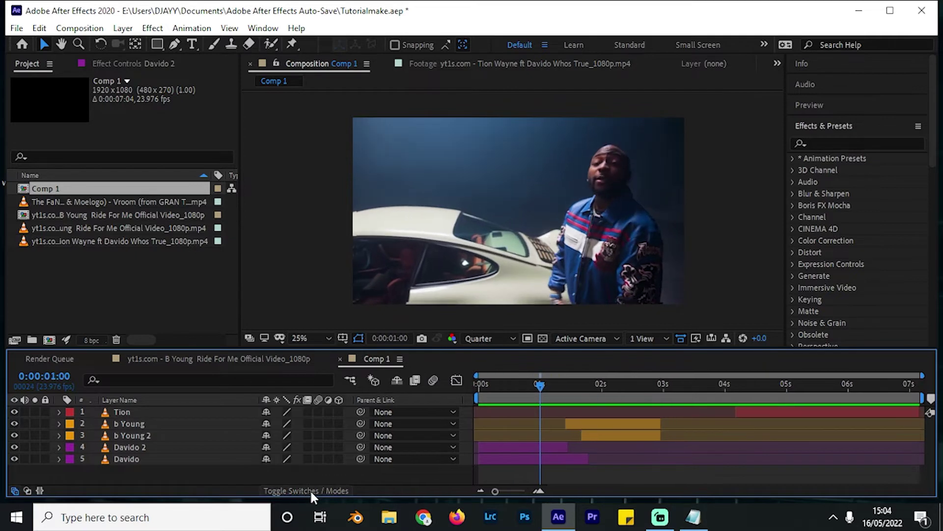
pyautogui.click(311, 489)
pyautogui.click(311, 489)
pyautogui.click(311, 489)
pyautogui.click(311, 489)
pyautogui.click(312, 490)
pyautogui.click(311, 490)
pyautogui.click(312, 489)
pyautogui.click(312, 489)
# Enable motion blur for the composition and on the Davido 2 and b Young layers.
pyautogui.click(316, 447)
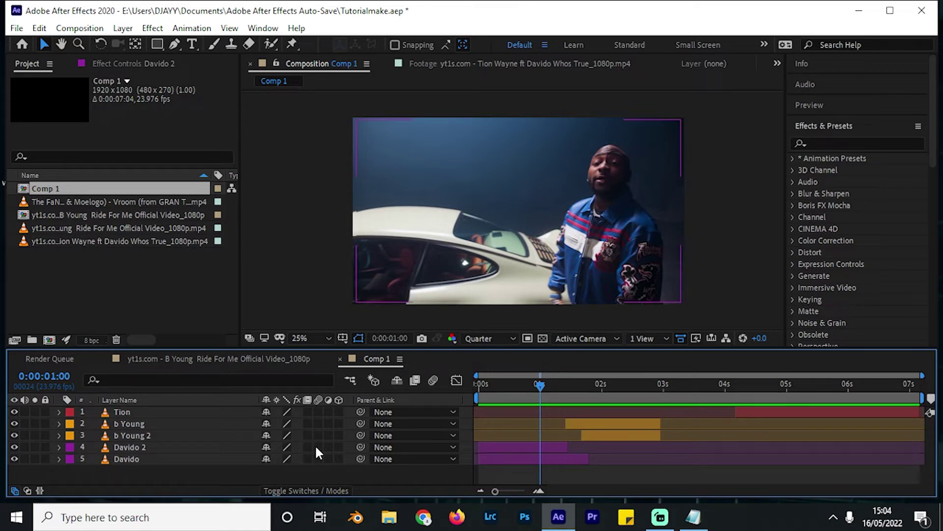
pyautogui.click(316, 446)
pyautogui.click(211, 450)
pyautogui.click(581, 428)
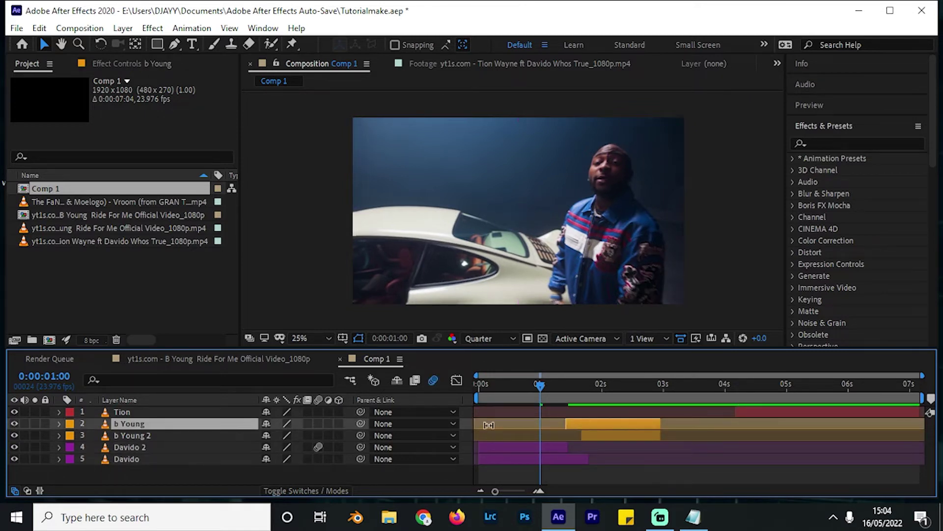
pyautogui.click(319, 423)
# Scrub through the first second of the composition to examine the motion blur on the Davido 2 zoom.
pyautogui.click(499, 385)
pyautogui.moveTo(490, 391); pyautogui.dragTo(512, 404)
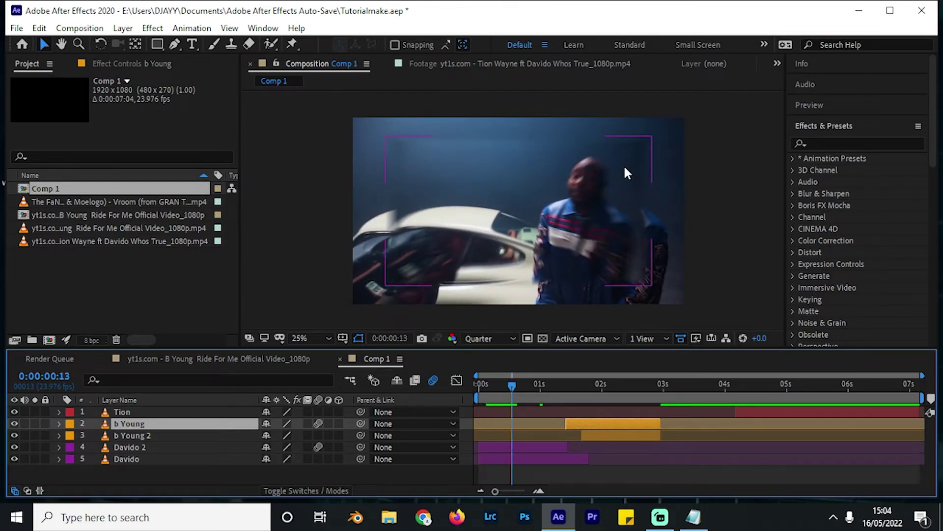
pyautogui.moveTo(519, 397)
pyautogui.mouseDown()
pyautogui.moveTo(530, 397)
pyautogui.moveTo(495, 397)
pyautogui.moveTo(518, 402)
pyautogui.mouseUp()
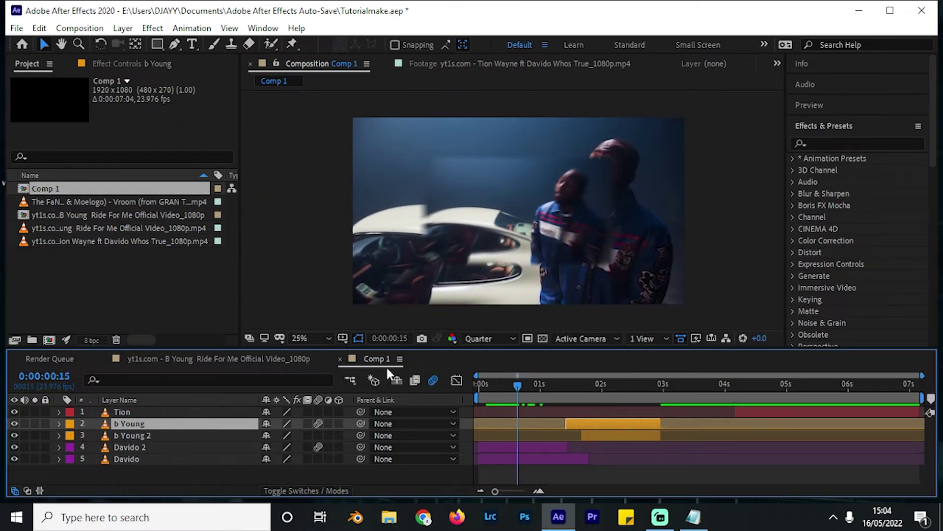
# Set the composition's motion blur shutter angle to 90° and inspect the blur on the Davido clip.
pyautogui.click(79, 28)
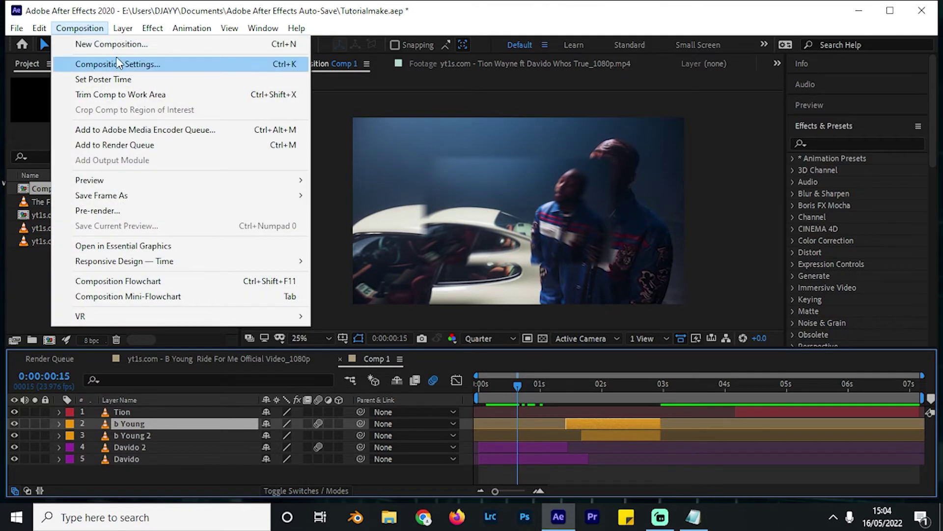
pyautogui.click(118, 64)
pyautogui.click(351, 129)
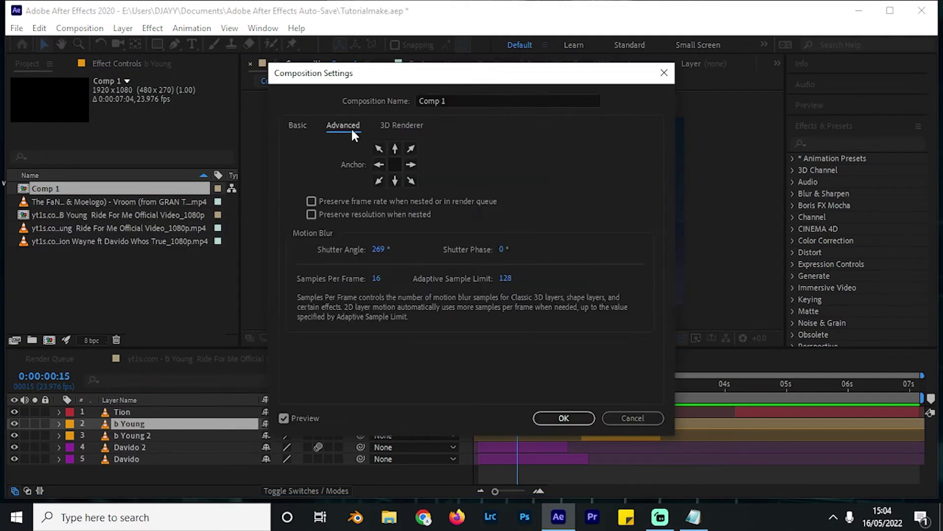
pyautogui.click(379, 249)
pyautogui.write('90')
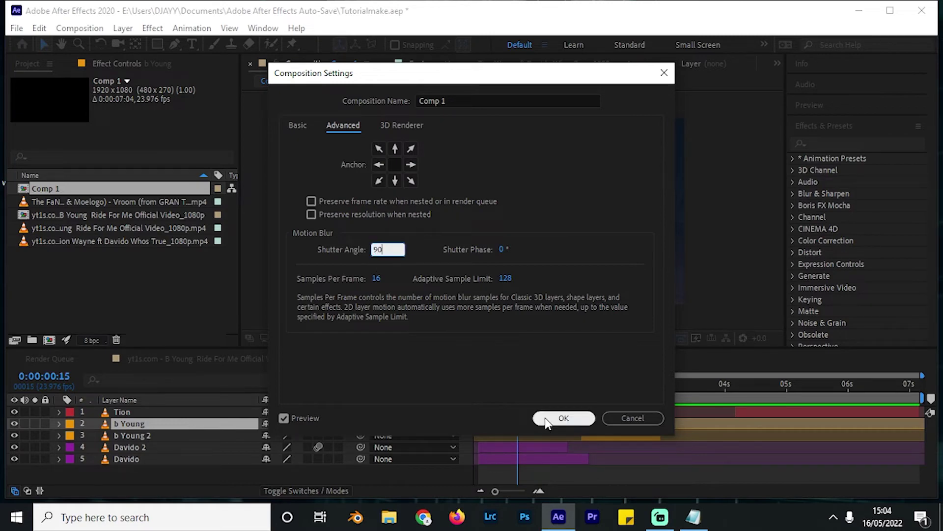
pyautogui.click(564, 418)
pyautogui.moveTo(517, 386)
pyautogui.mouseDown()
pyautogui.moveTo(488, 385)
pyautogui.moveTo(528, 391)
pyautogui.mouseUp()
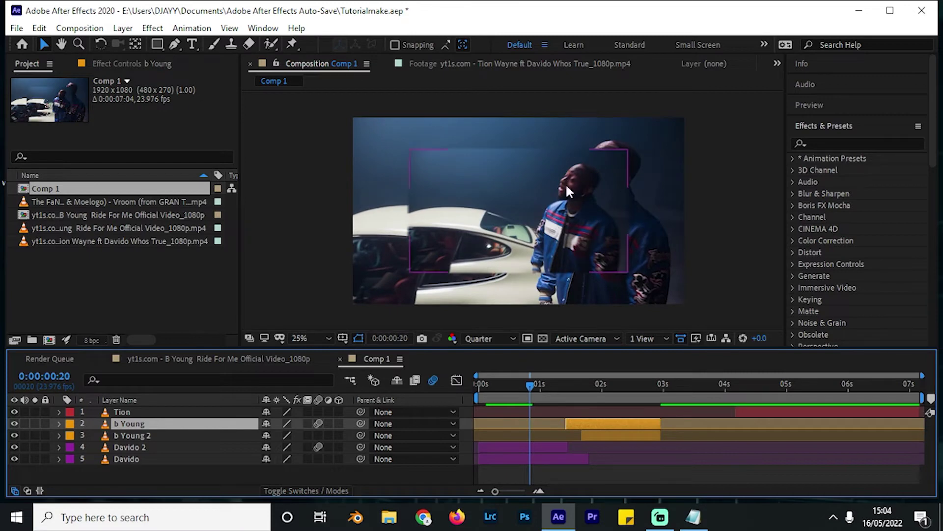
# Set the composition's motion blur shutter angle to 180° and scrub through to the b Young clip to inspect it.
pyautogui.click(76, 28)
pyautogui.click(117, 63)
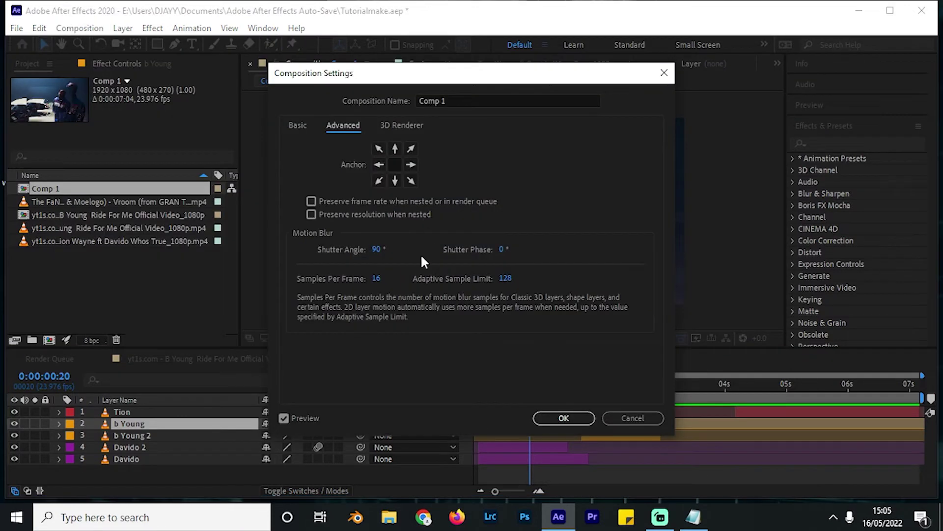
pyautogui.click(376, 249)
pyautogui.write('360')
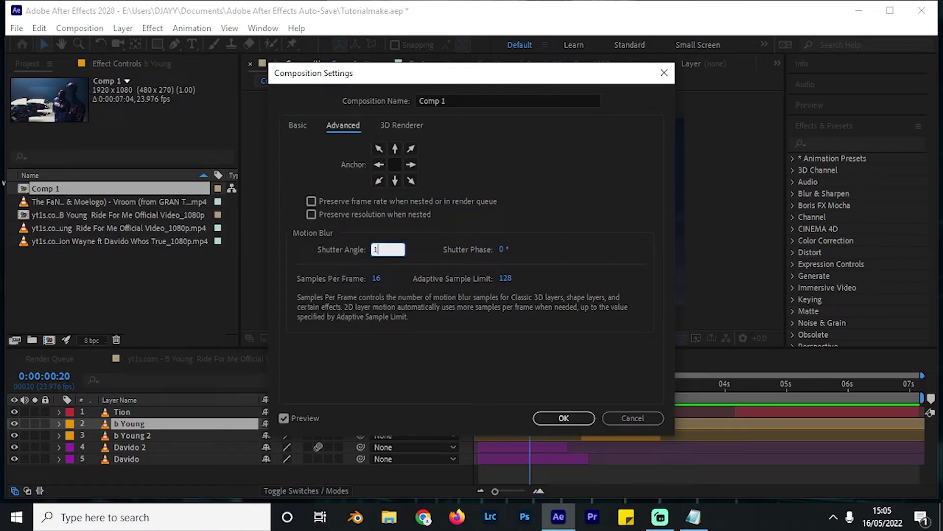
pyautogui.press('Return')
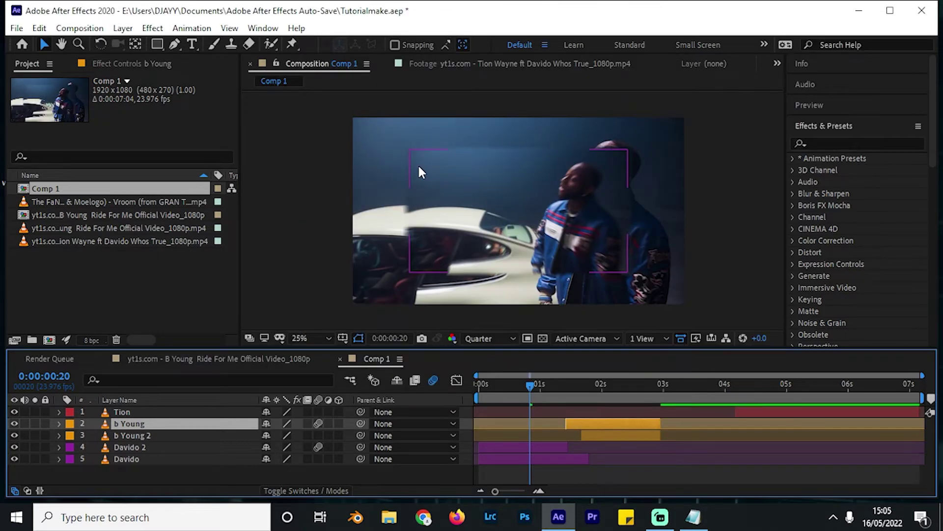
pyautogui.moveTo(530, 386); pyautogui.dragTo(599, 410)
# Try a much higher motion blur shutter angle in the composition settings and settle on 468°.
pyautogui.click(80, 28)
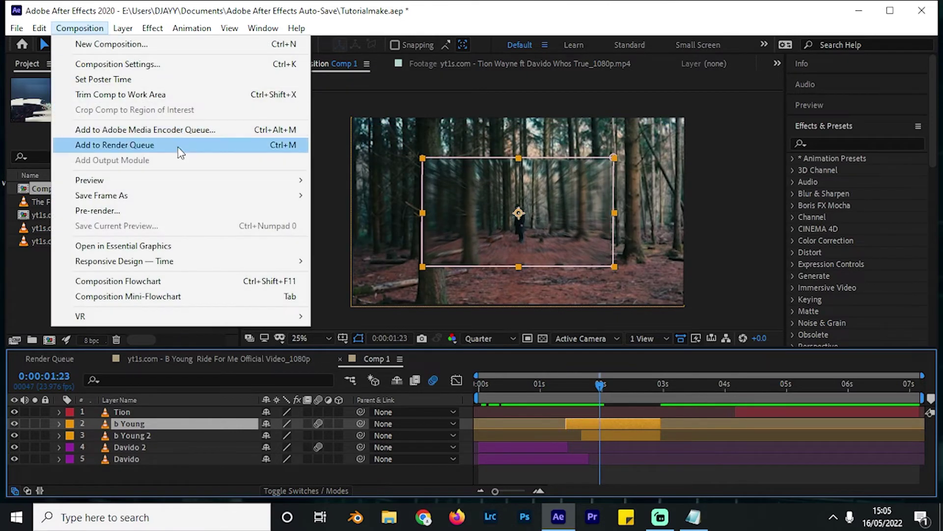
pyautogui.click(175, 64)
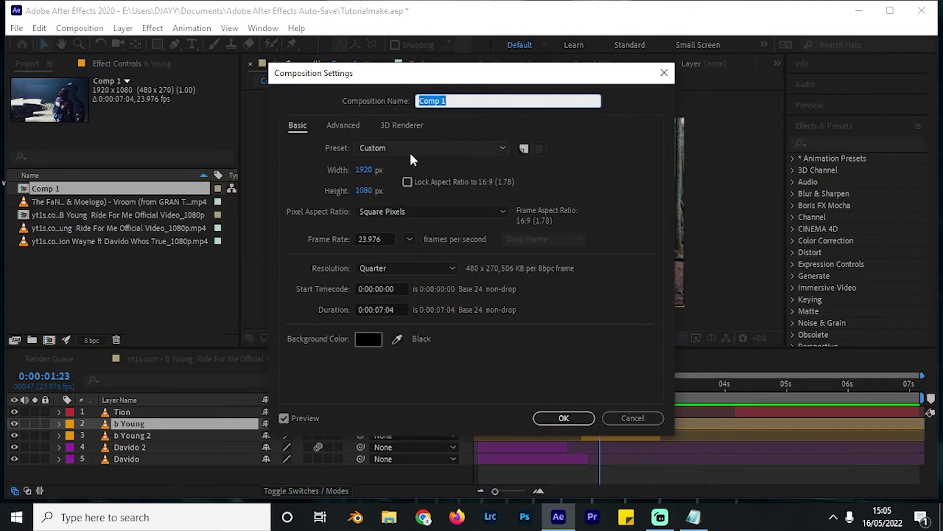
pyautogui.click(344, 123)
pyautogui.click(386, 249)
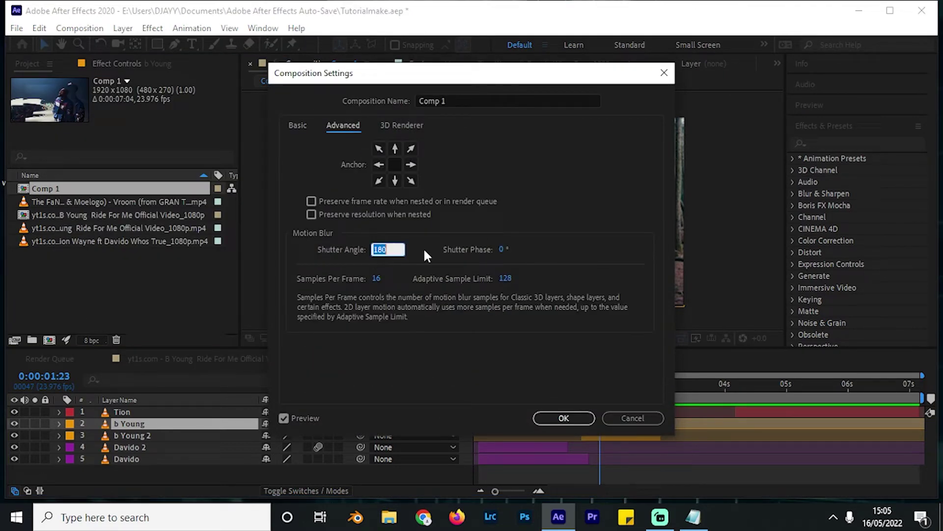
pyautogui.write('2000')
pyautogui.press('Return')
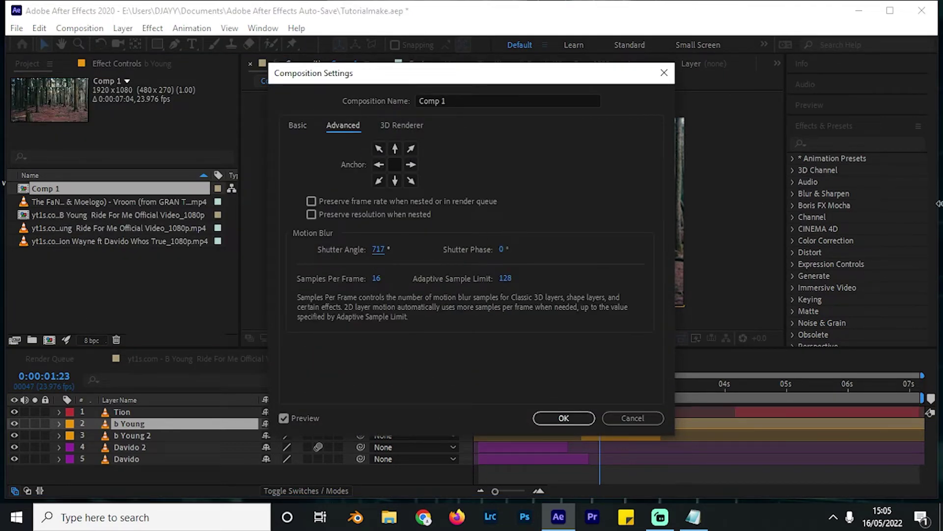
pyautogui.moveTo(379, 251)
pyautogui.mouseDown()
pyautogui.moveTo(539, 249)
pyautogui.moveTo(414, 271)
pyautogui.moveTo(392, 271)
pyautogui.moveTo(382, 257)
pyautogui.mouseUp()
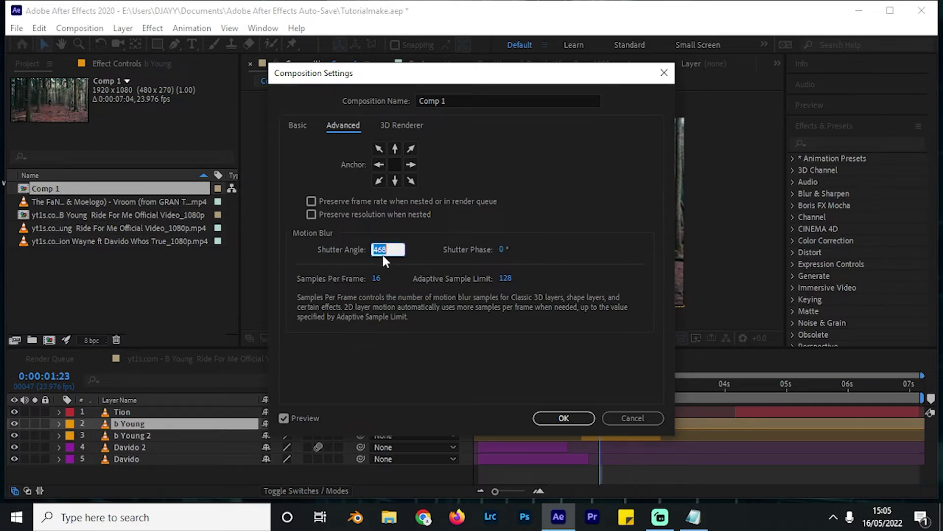
pyautogui.click(564, 417)
# Preview the composition repeatedly from different starting points to review the motion blur on the Davido and b Young zooms.
pyautogui.press('space')
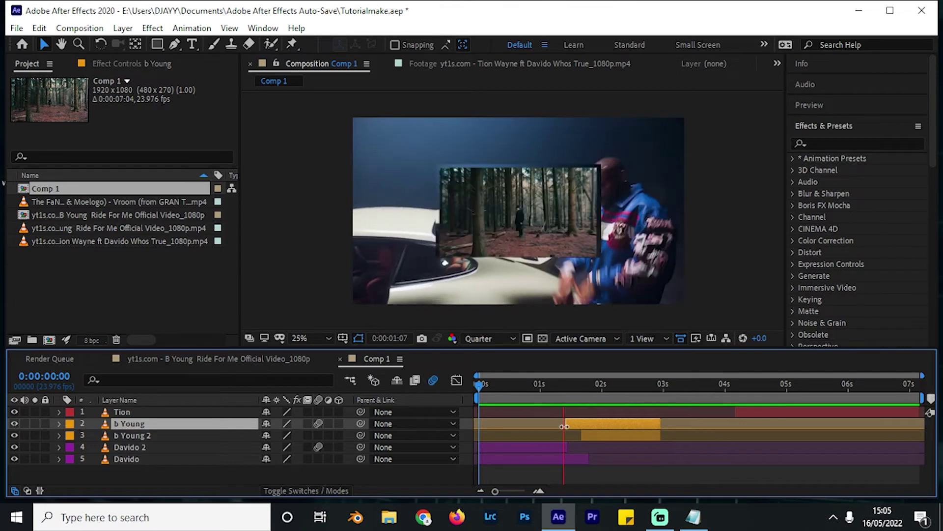
pyautogui.press('space')
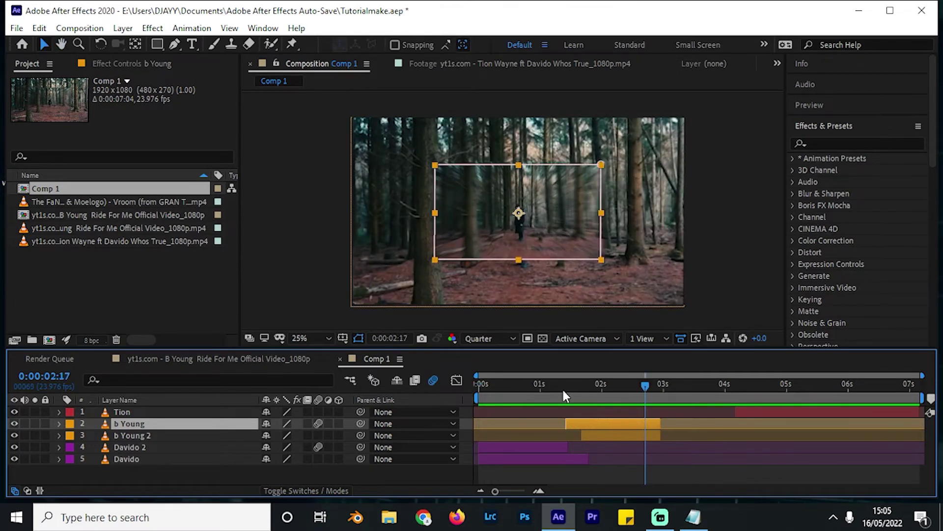
pyautogui.click(534, 390)
pyautogui.press('space')
pyautogui.press('space')
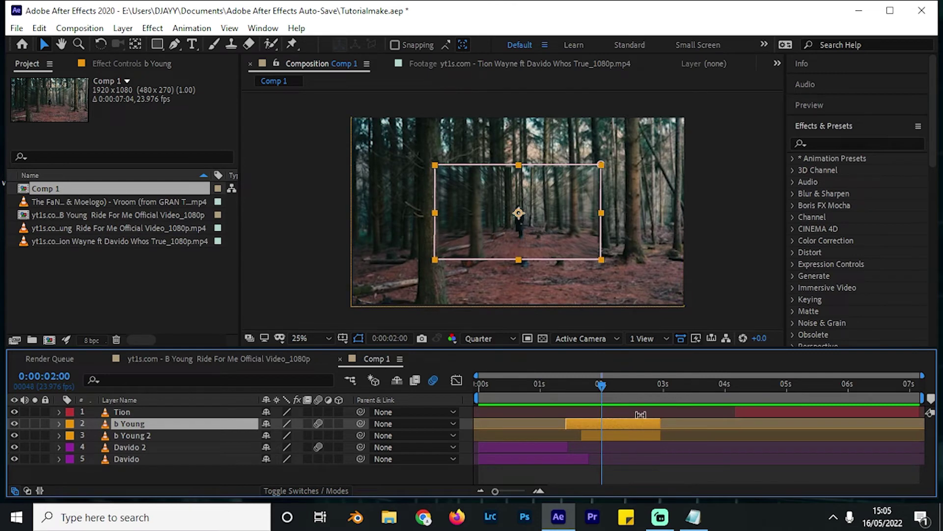
pyautogui.click(591, 389)
pyautogui.moveTo(576, 393); pyautogui.dragTo(540, 391)
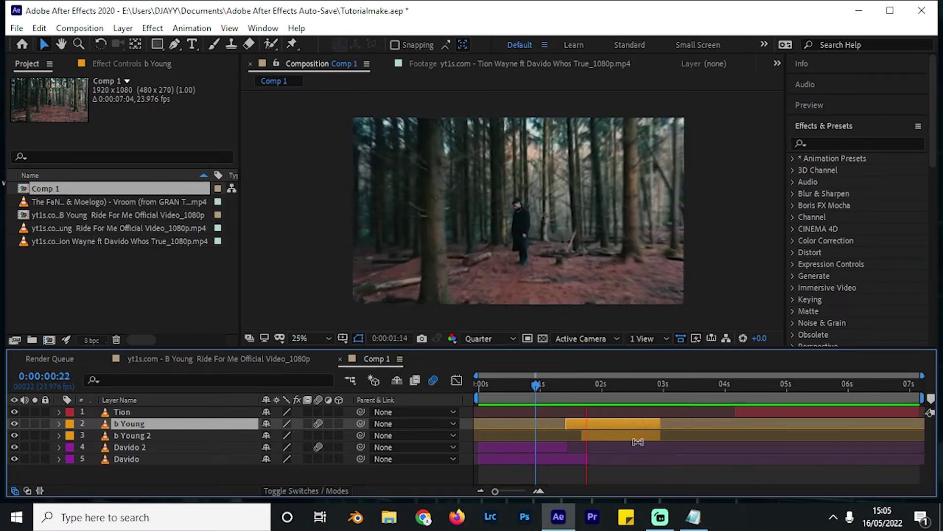
pyautogui.press('space')
pyautogui.click(562, 391)
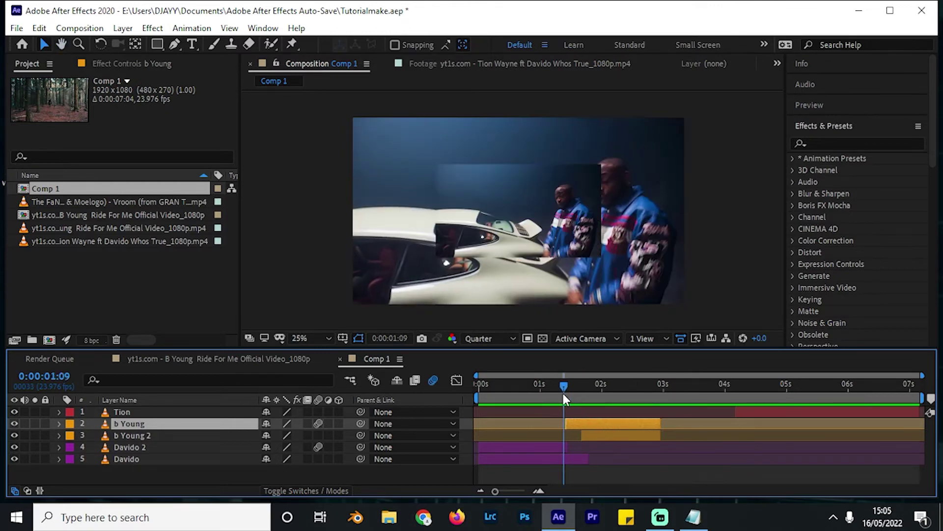
pyautogui.press('space')
pyautogui.press('space')
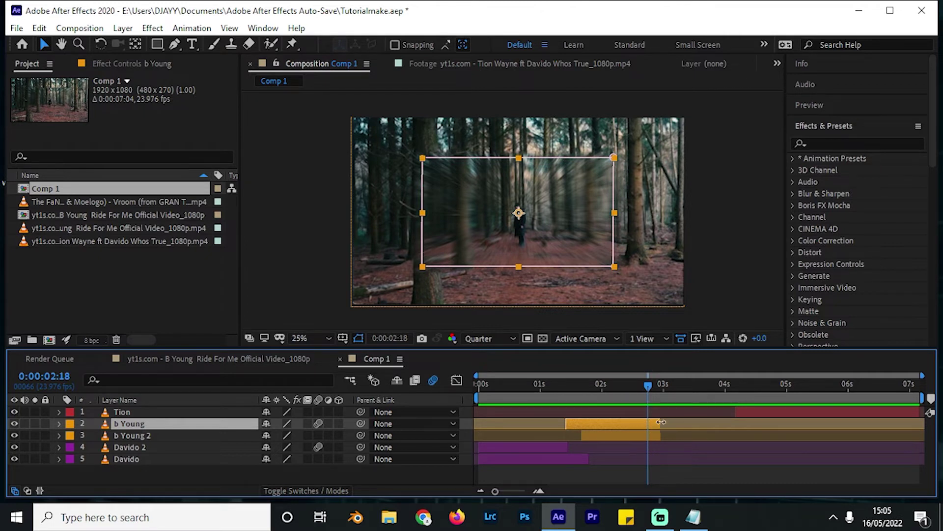
# Extend the b Young 2 background layer so it runs from the end of Davido 2 to the start of the Tion clip.
pyautogui.moveTo(661, 421); pyautogui.dragTo(741, 439)
pyautogui.moveTo(610, 393); pyautogui.dragTo(564, 391)
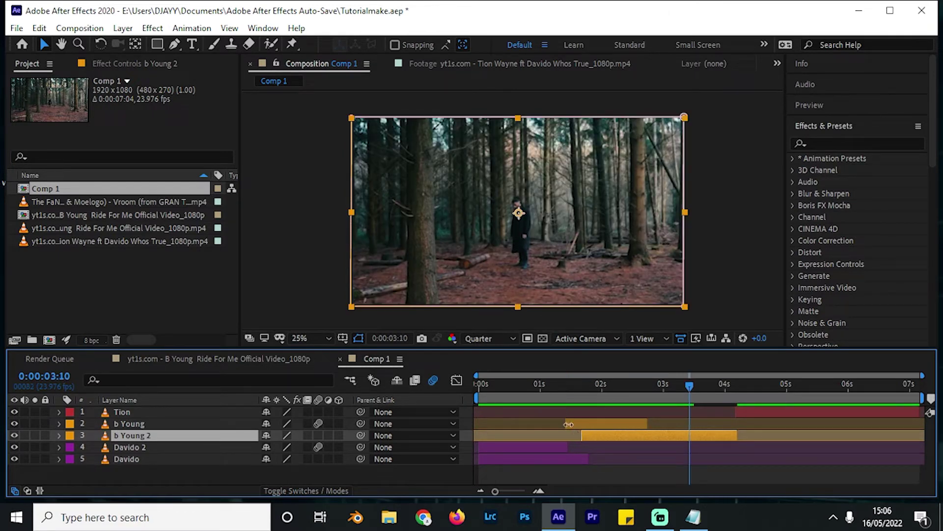
pyautogui.moveTo(568, 424)
pyautogui.mouseDown()
pyautogui.moveTo(602, 424)
pyautogui.moveTo(567, 435)
pyautogui.mouseUp()
pyautogui.moveTo(572, 395); pyautogui.dragTo(609, 411)
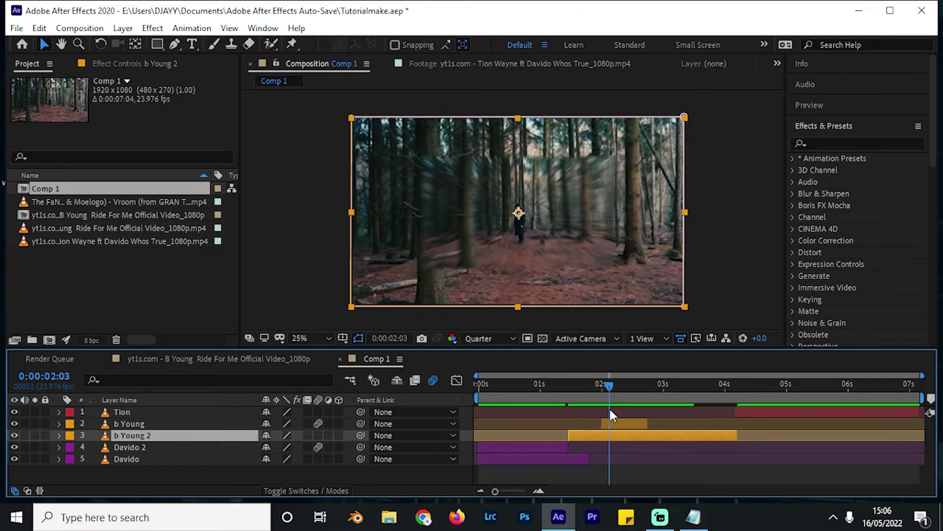
# Reveal b Young's Scale keyframes and trim the layer to start just after its second keyframe and end at its last one.
pyautogui.click(608, 423)
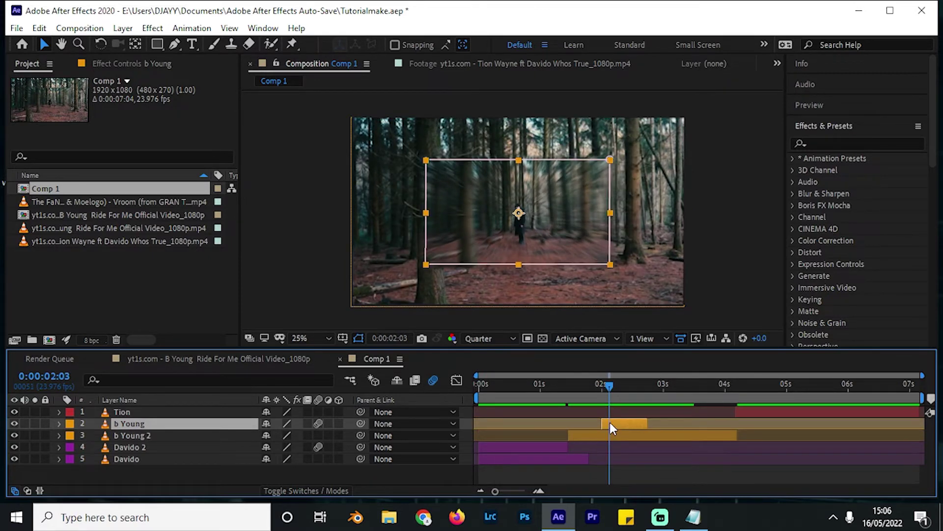
pyautogui.press('s')
pyautogui.moveTo(602, 423); pyautogui.dragTo(581, 424)
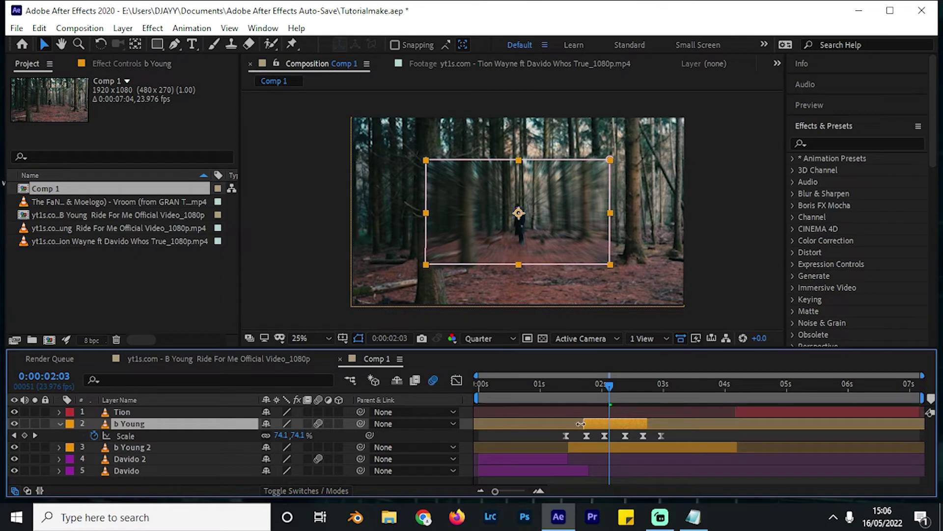
pyautogui.click(584, 391)
pyautogui.press('pagedown')
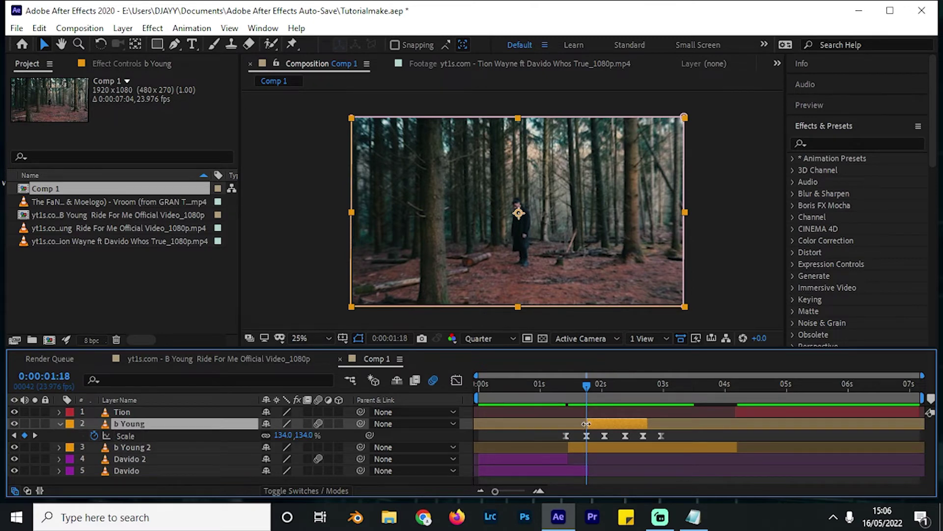
pyautogui.moveTo(586, 424); pyautogui.dragTo(589, 424)
pyautogui.click(569, 384)
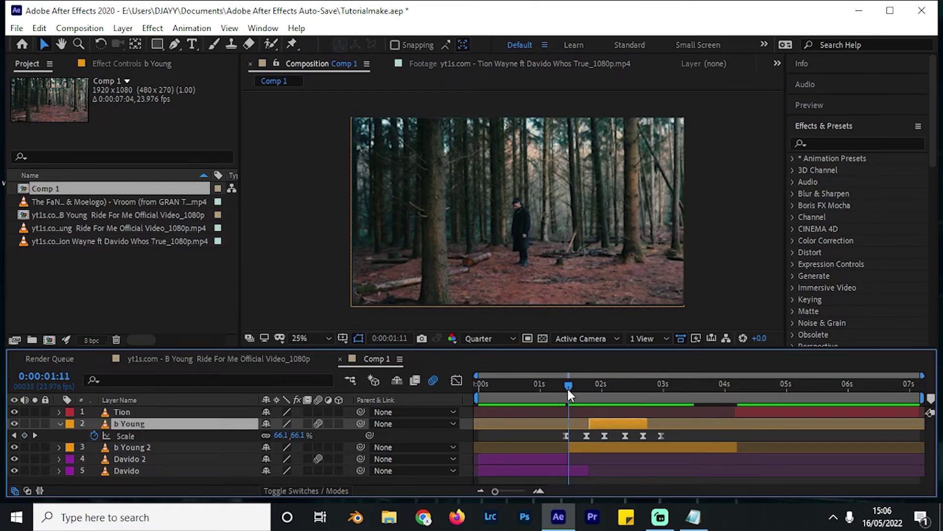
pyautogui.moveTo(567, 388); pyautogui.dragTo(659, 423)
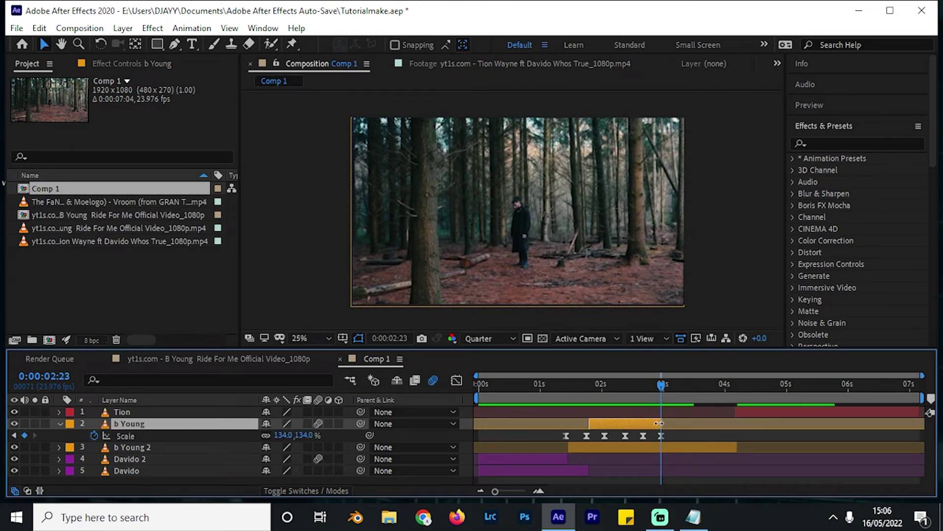
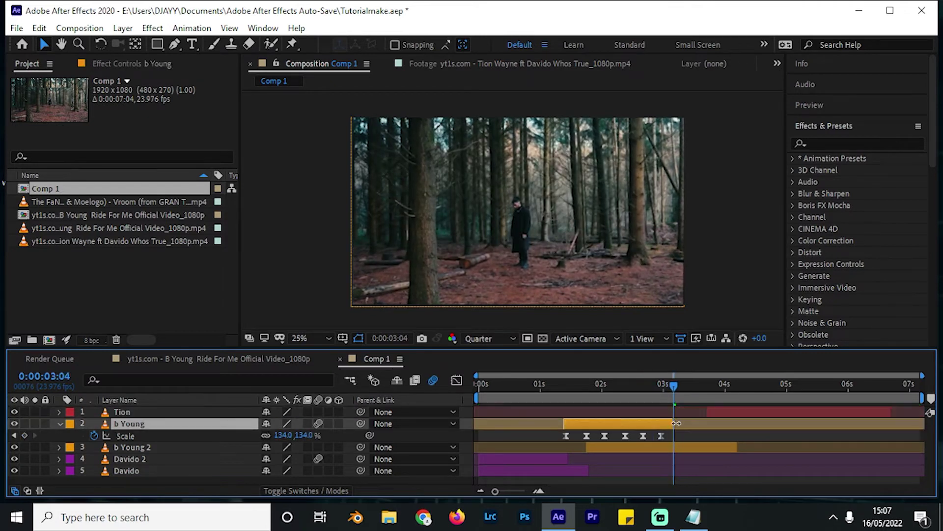
# Copy b Young's fifth Scale keyframe (63%) to 0:00:03:06 and move the Tion clip to start there.
pyautogui.click(644, 436)
pyautogui.hotkey('ctrl', 'c')
pyautogui.hotkey('ctrl', 'v')
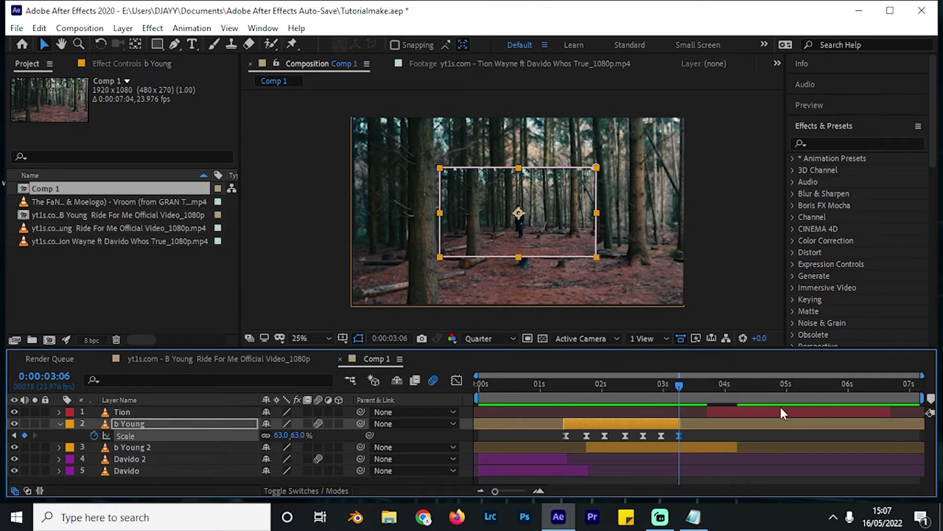
pyautogui.moveTo(782, 413); pyautogui.dragTo(760, 410)
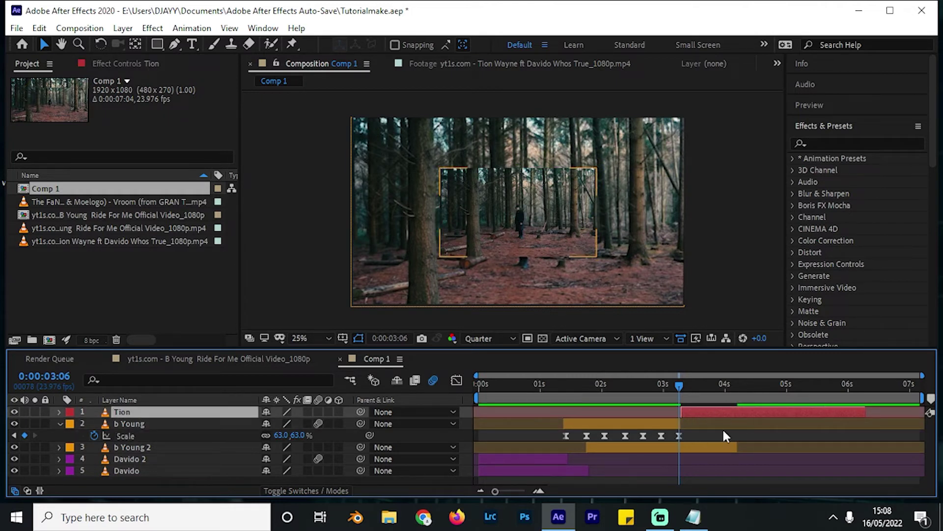
pyautogui.click(186, 424)
pyautogui.press('s')
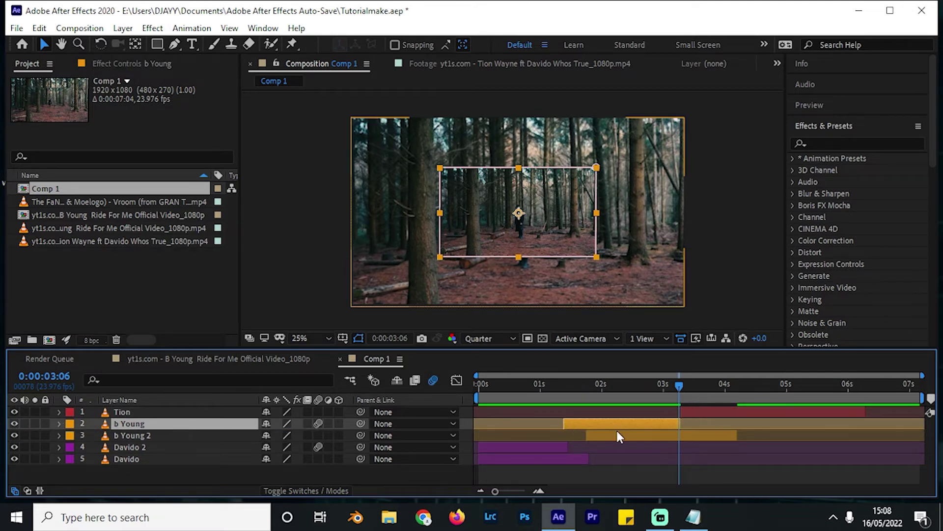
# Shorten the b Young 2 background layer to end about half a second after b Young ends.
pyautogui.click(630, 434)
pyautogui.click(629, 424)
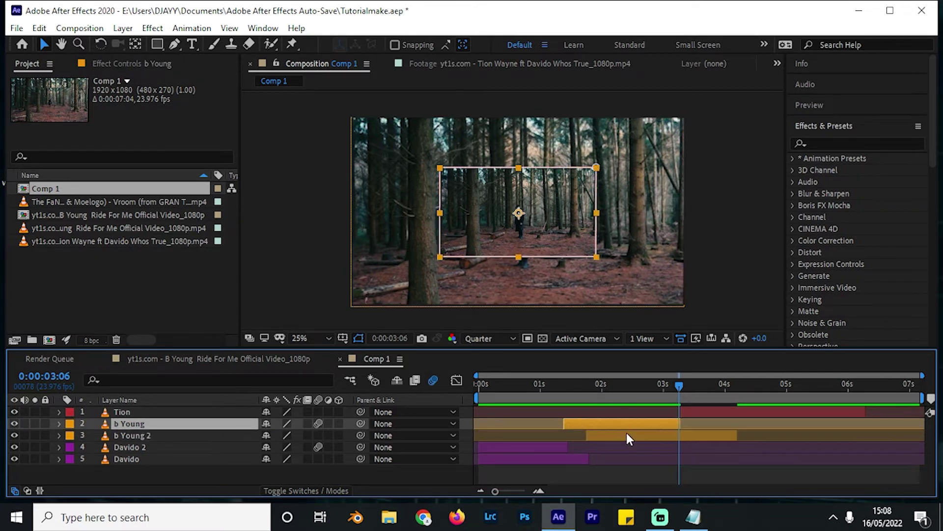
pyautogui.click(627, 433)
pyautogui.click(626, 424)
pyautogui.moveTo(664, 388)
pyautogui.mouseDown()
pyautogui.moveTo(646, 391)
pyautogui.moveTo(680, 398)
pyautogui.mouseUp()
pyautogui.click(687, 435)
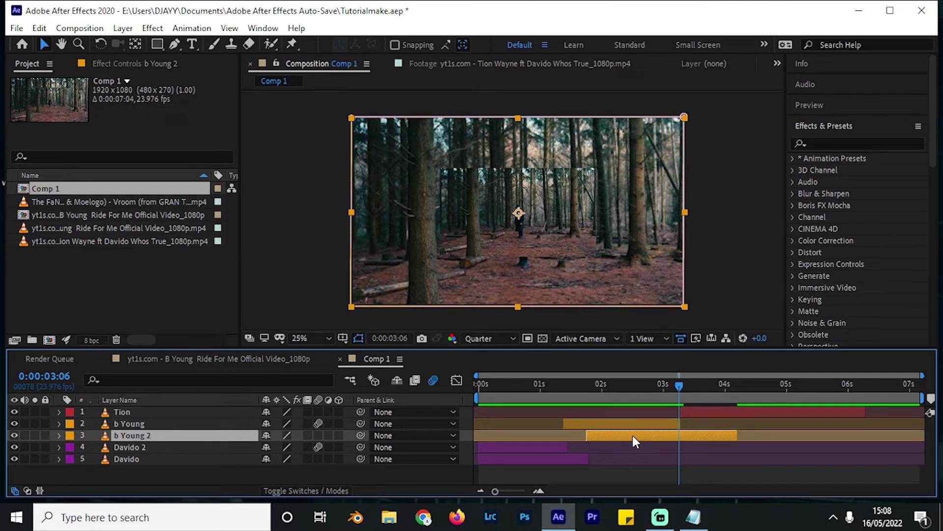
pyautogui.moveTo(737, 435); pyautogui.dragTo(715, 436)
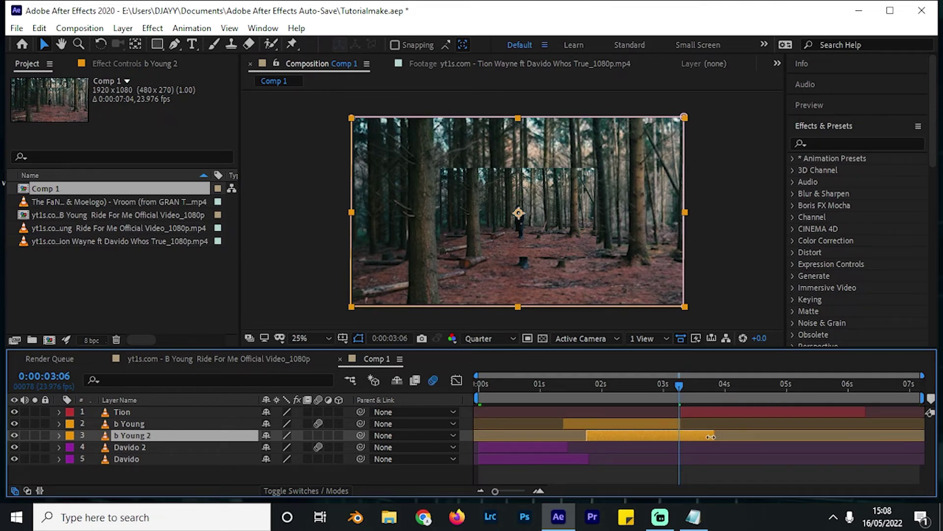
# Start Scale keyframes on Tion at 0:00:03:06 with 44% and place the layer directly beneath b Young.
pyautogui.click(698, 412)
pyautogui.press('s')
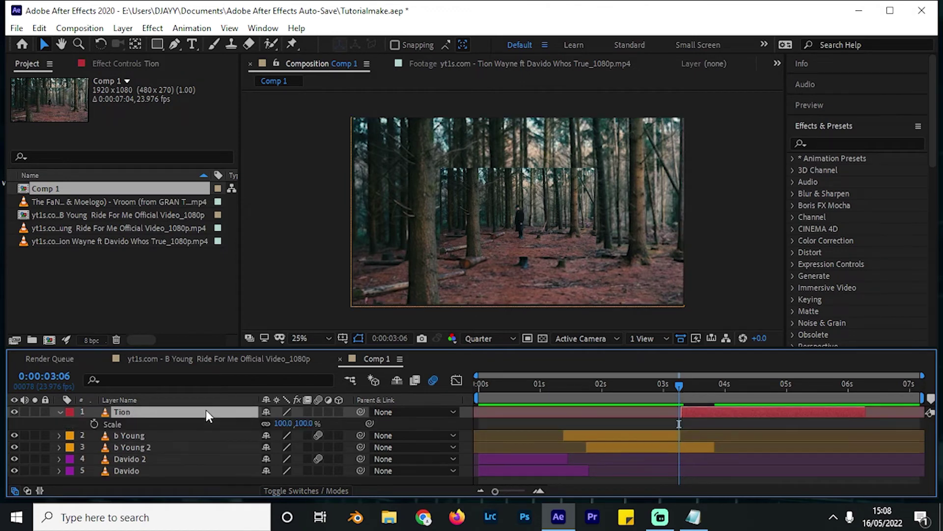
pyautogui.click(93, 424)
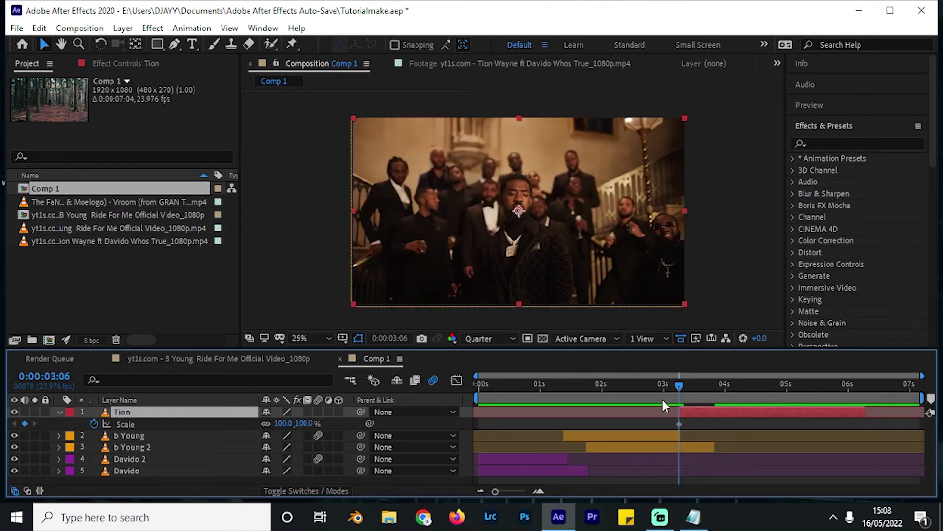
pyautogui.moveTo(282, 426); pyautogui.dragTo(244, 428)
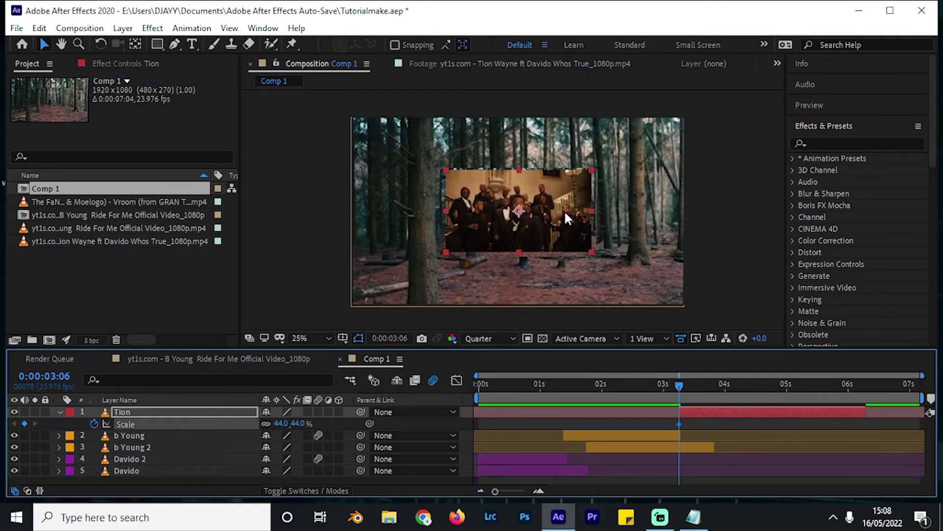
pyautogui.click(660, 433)
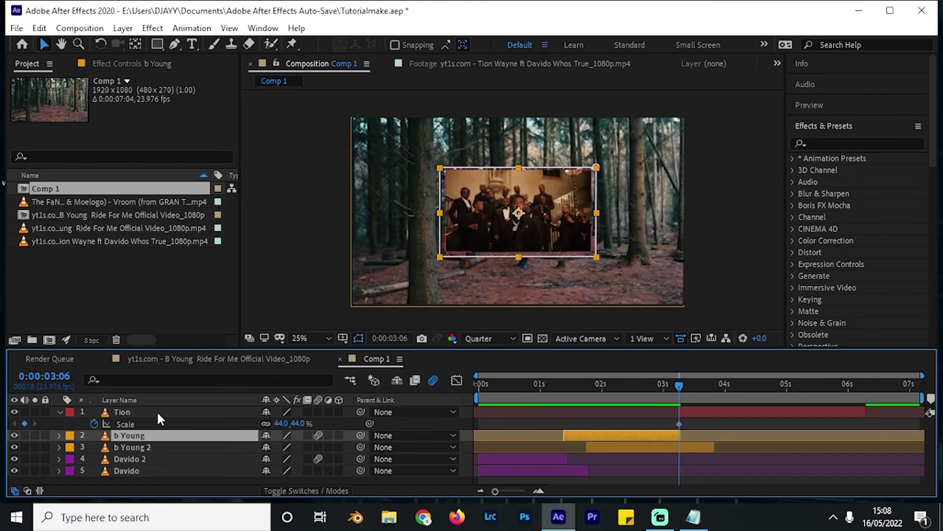
pyautogui.moveTo(157, 412); pyautogui.dragTo(166, 441)
# Build alternating 98% and 44% Scale keyframes on Tion by duplicating them every 7 to 8 frames along the clip.
pyautogui.moveTo(680, 390); pyautogui.dragTo(702, 426)
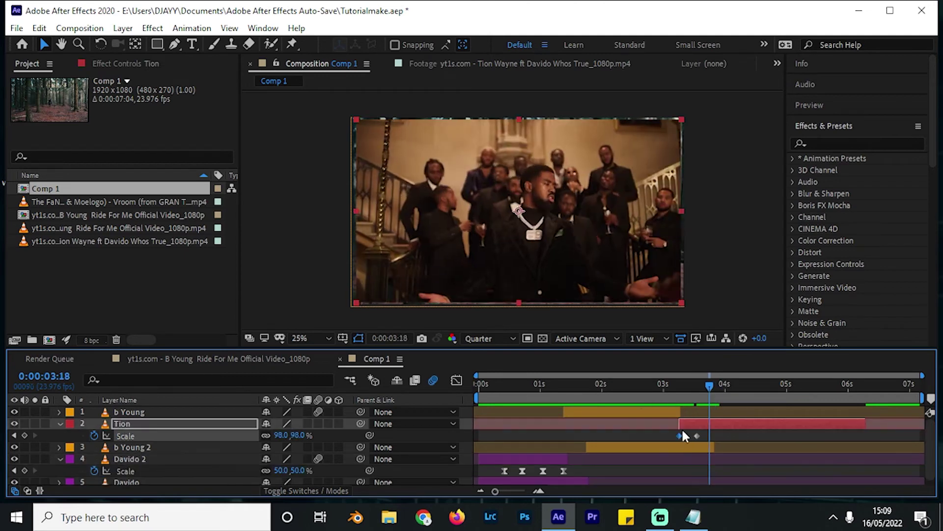
pyautogui.moveTo(677, 389); pyautogui.dragTo(736, 435)
pyautogui.hotkey('ctrl', 'v')
pyautogui.moveTo(699, 386); pyautogui.dragTo(726, 406)
pyautogui.moveTo(780, 433); pyautogui.dragTo(751, 440)
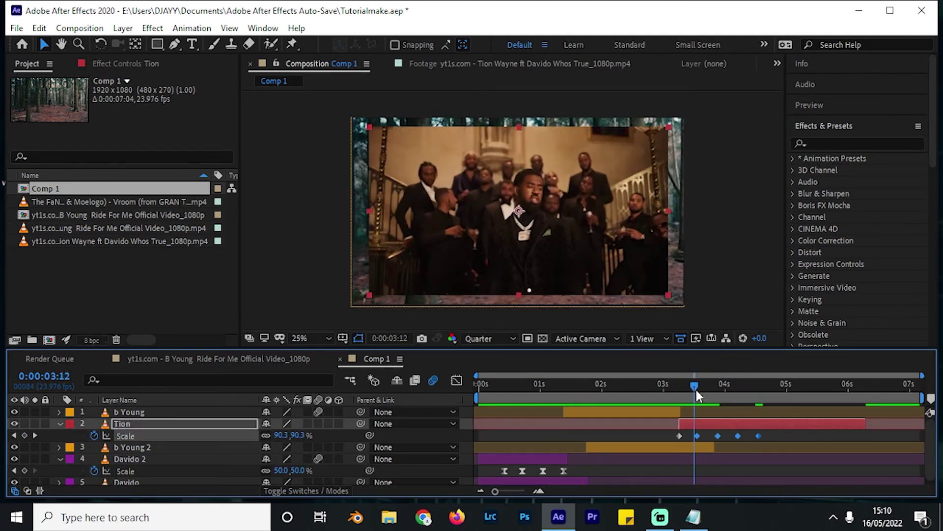
pyautogui.moveTo(695, 388); pyautogui.dragTo(778, 404)
pyautogui.hotkey('ctrl', 'v')
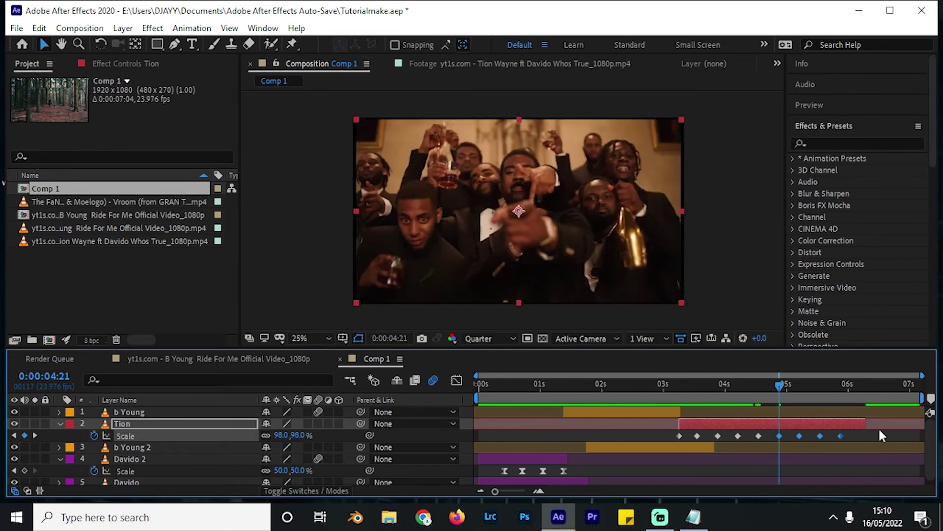
# Apply Easy Ease to all of Tion's Scale keyframes.
pyautogui.moveTo(685, 386); pyautogui.dragTo(680, 394)
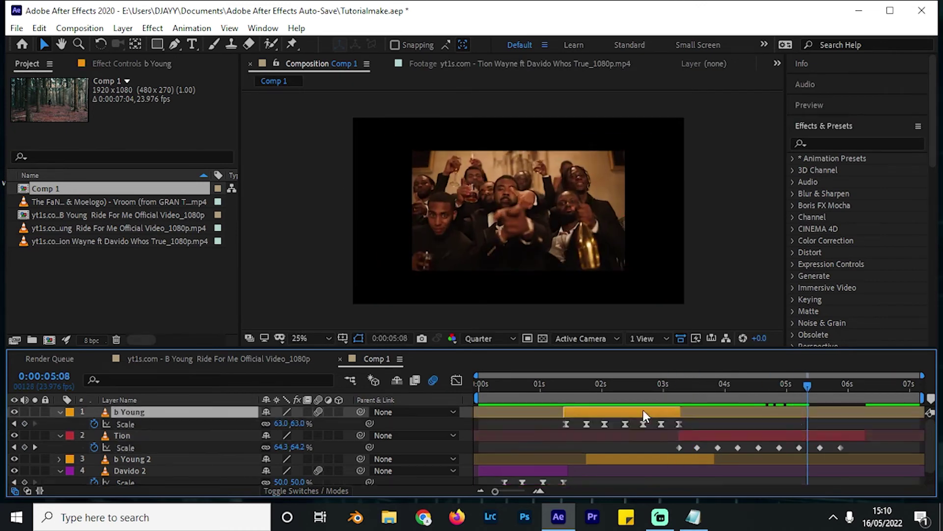
pyautogui.moveTo(857, 453); pyautogui.dragTo(671, 445)
pyautogui.rightClick(679, 450)
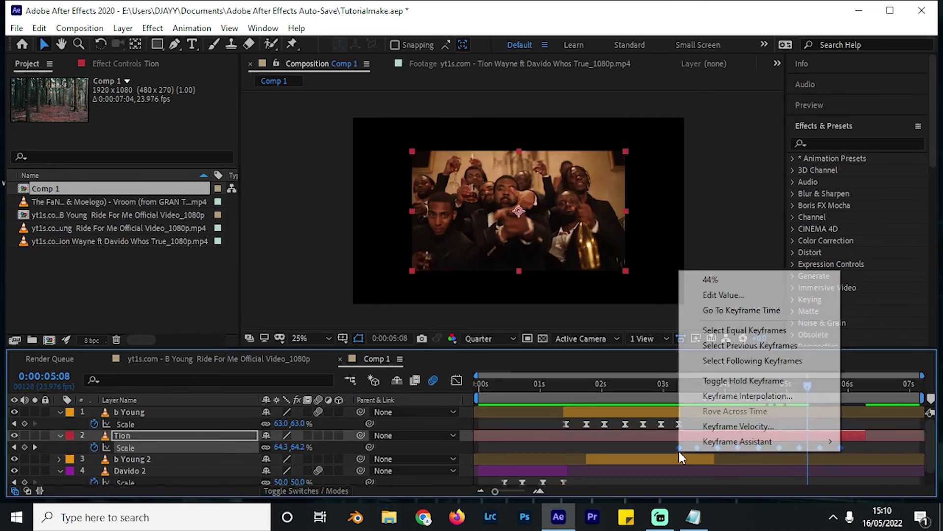
pyautogui.moveTo(737, 442)
pyautogui.click(539, 353)
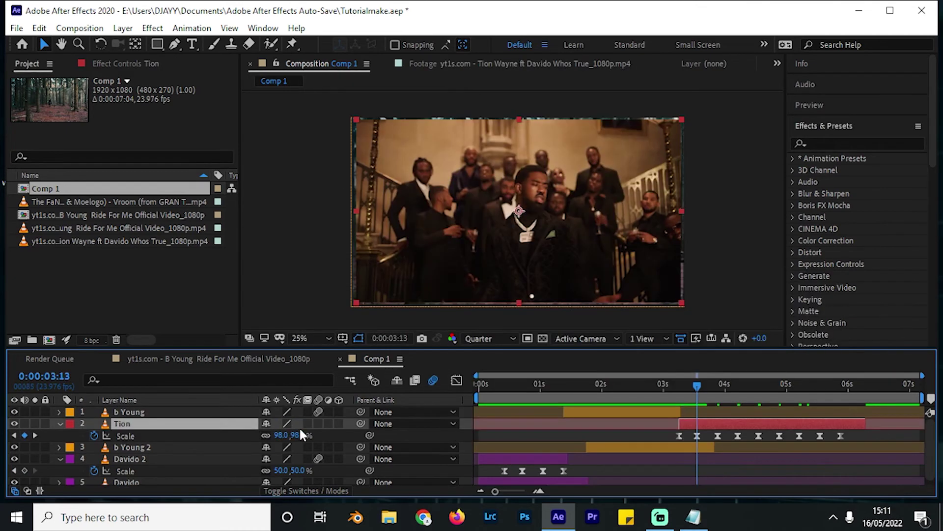
# Set Tion's 98% Scale keyframes at 0:00:03:13 and 0:00:04:05 to 100%.
pyautogui.click(280, 435)
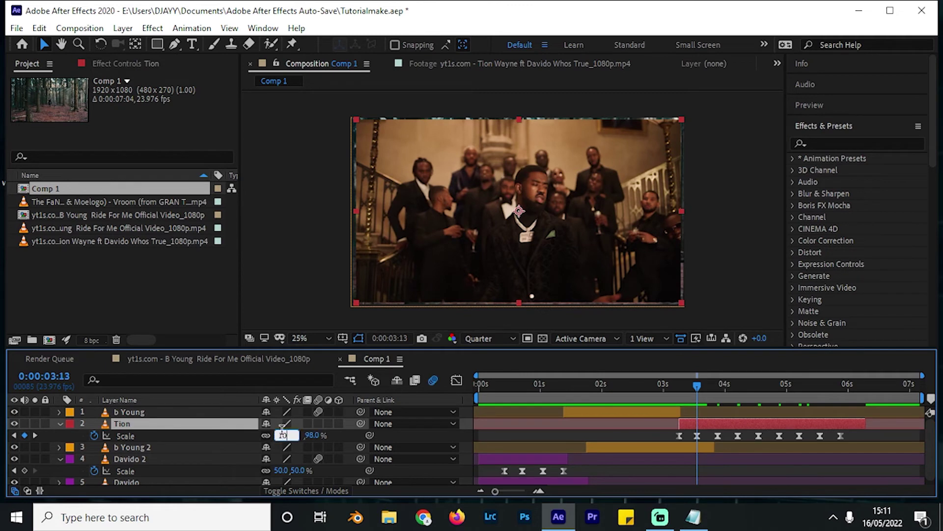
pyautogui.write('100')
pyautogui.press('Return')
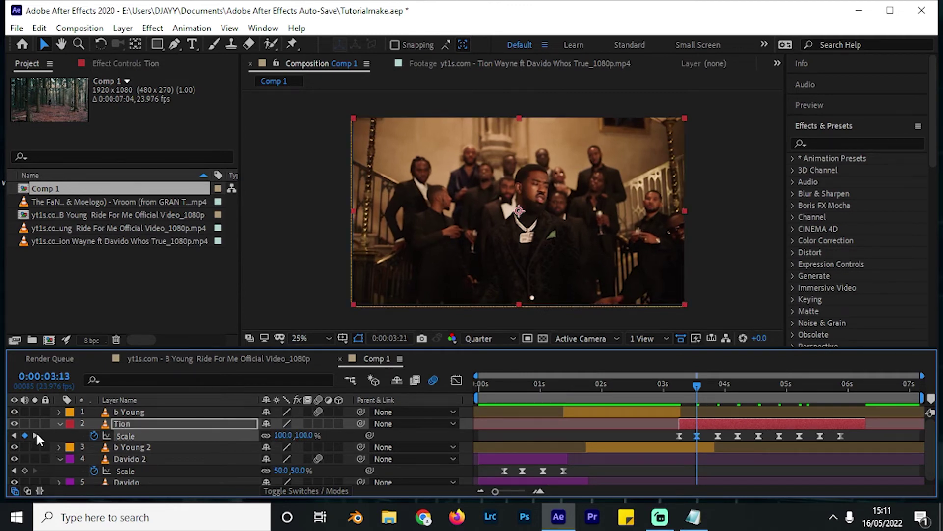
pyautogui.click(36, 435)
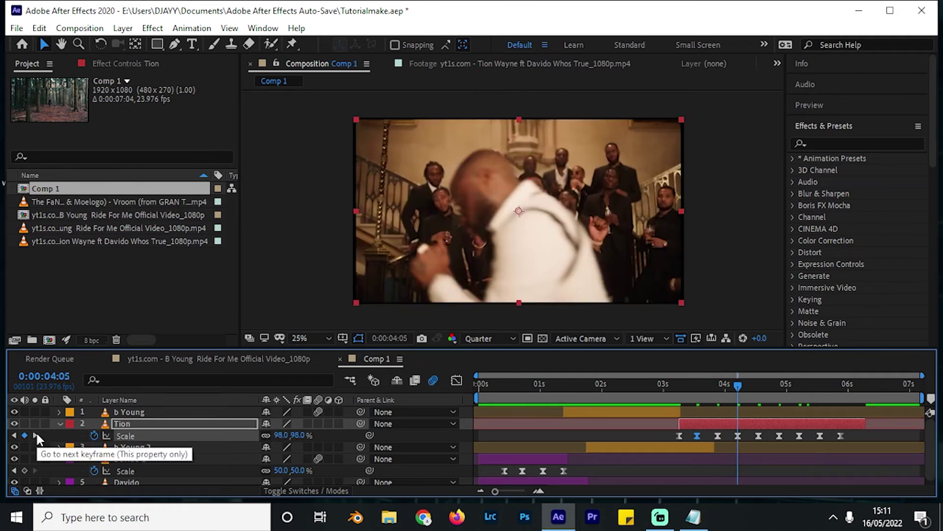
pyautogui.click(738, 436)
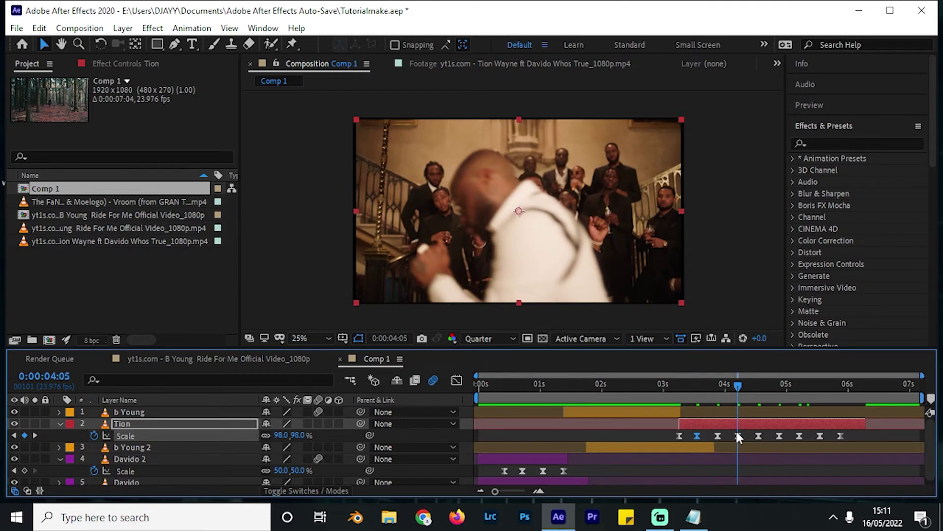
pyautogui.click(279, 435)
pyautogui.write('100')
pyautogui.press('Return')
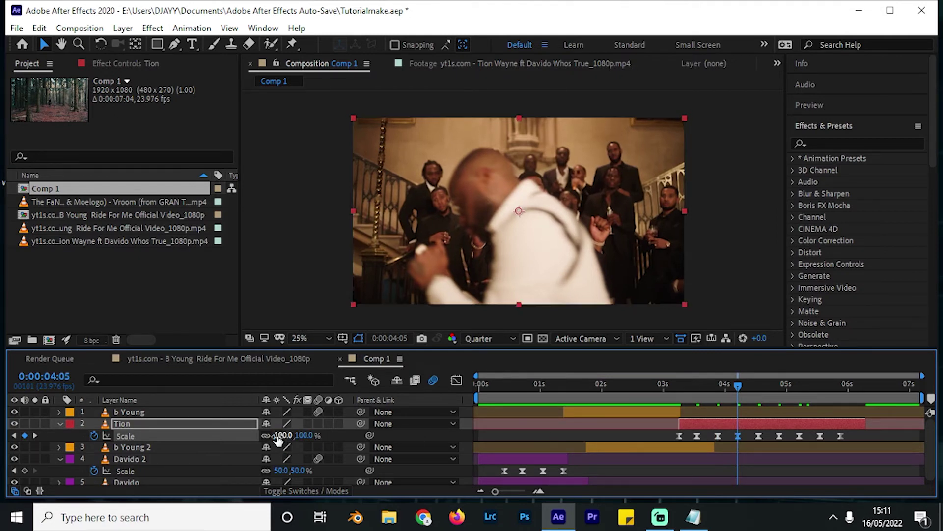
pyautogui.click(284, 435)
# Set Tion's Scale keyframe at 0:00:04:21 to 100% and trim the layer to end just after 0:00:05:04.
pyautogui.click(36, 436)
pyautogui.click(36, 436)
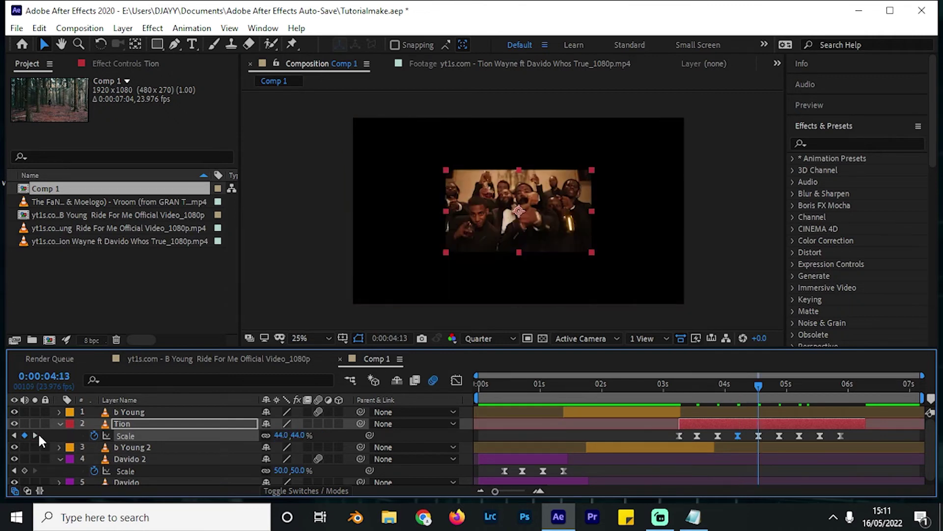
pyautogui.click(35, 435)
pyautogui.click(280, 436)
pyautogui.write('100')
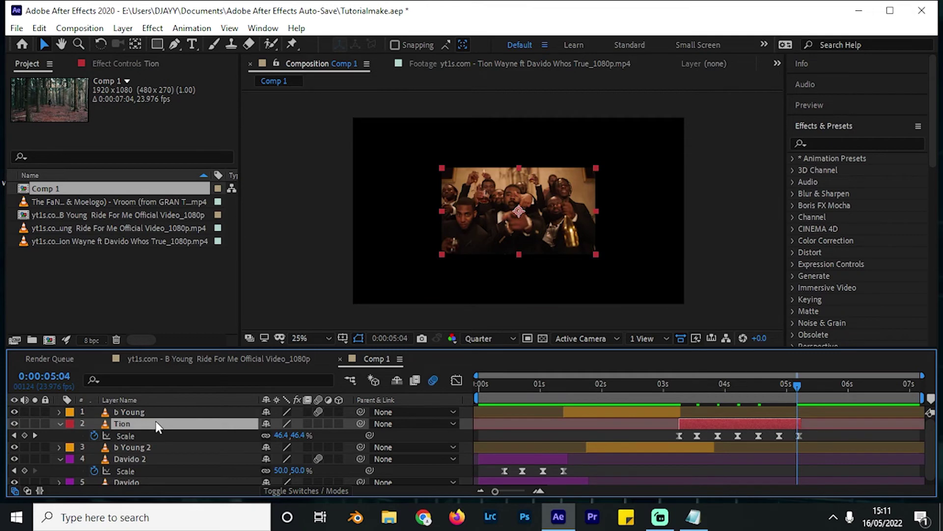
pyautogui.press('u')
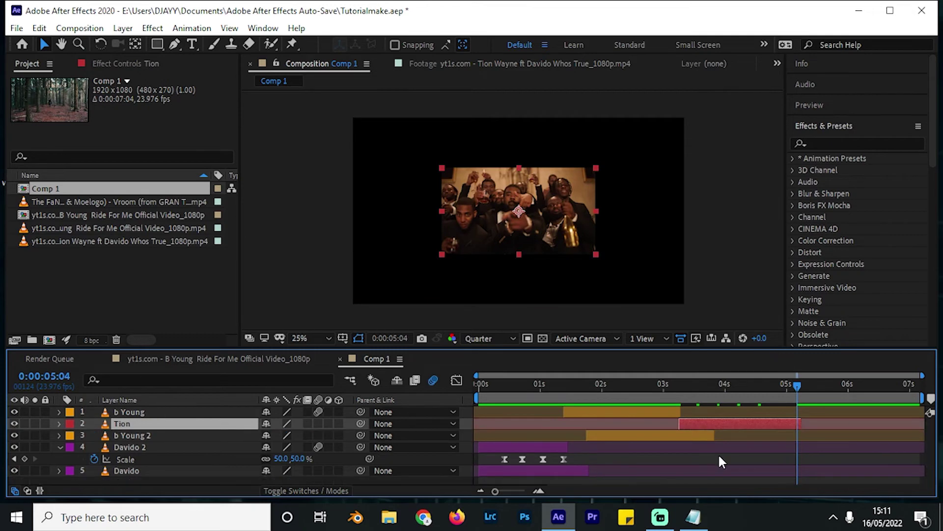
# Duplicate Tion at 0:00:03:13 and remove the copy's Scale keyframes, keeping its Scale at 100%.
pyautogui.moveTo(668, 388); pyautogui.dragTo(697, 413)
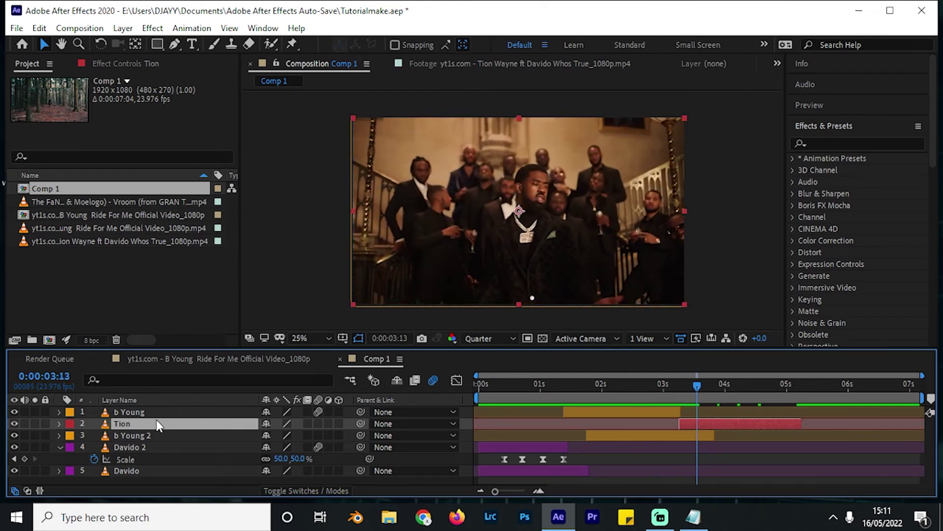
pyautogui.press('s')
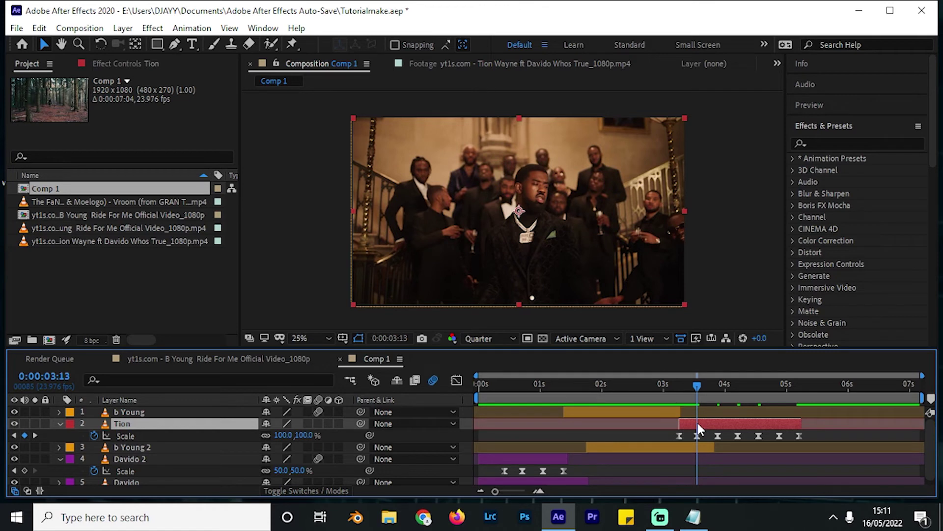
pyautogui.hotkey('ctrl', 'd')
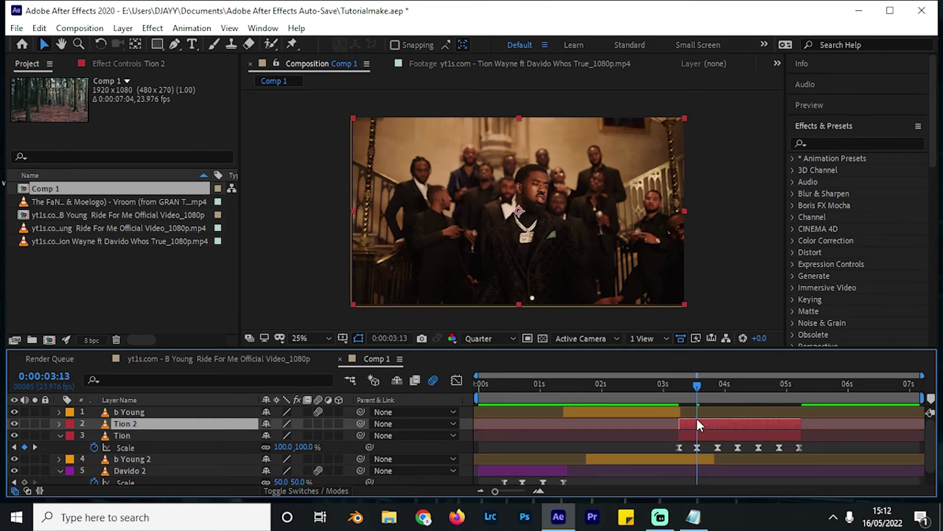
pyautogui.press('s')
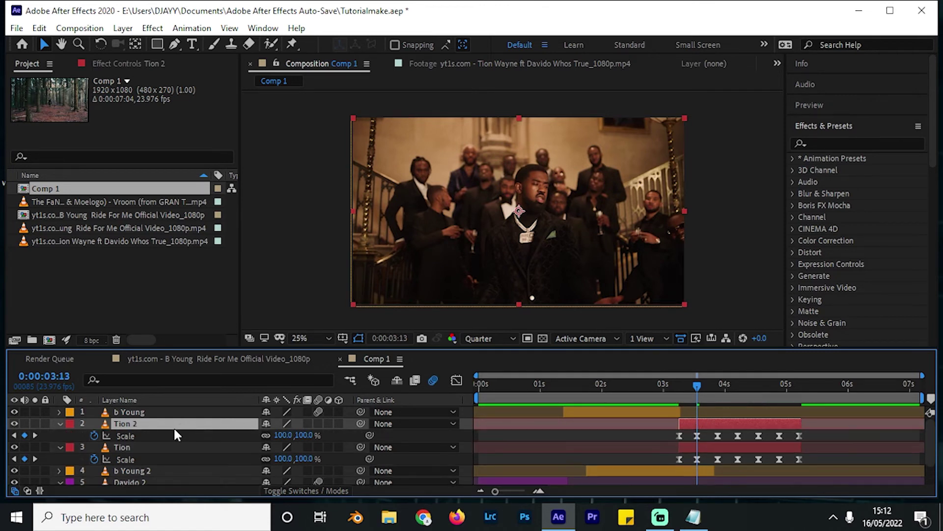
pyautogui.click(94, 436)
pyautogui.click(702, 388)
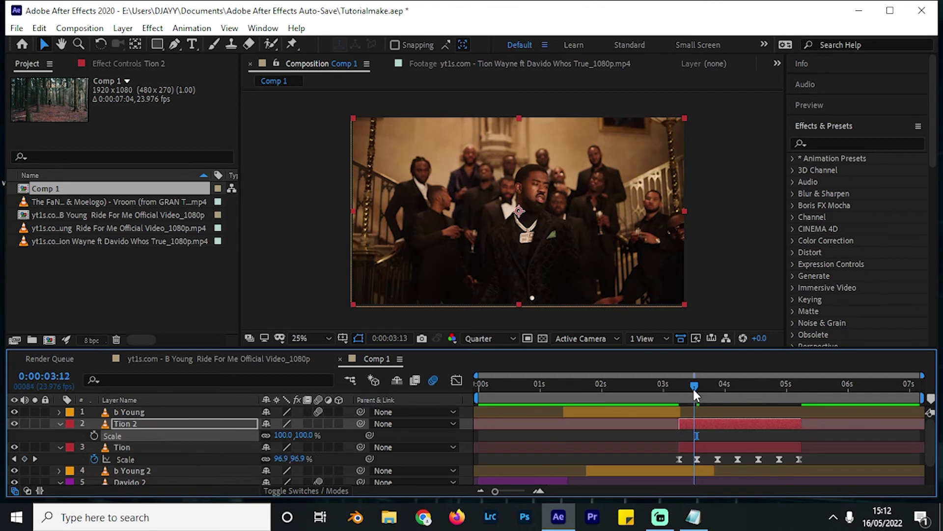
pyautogui.click(194, 427)
pyautogui.press('s')
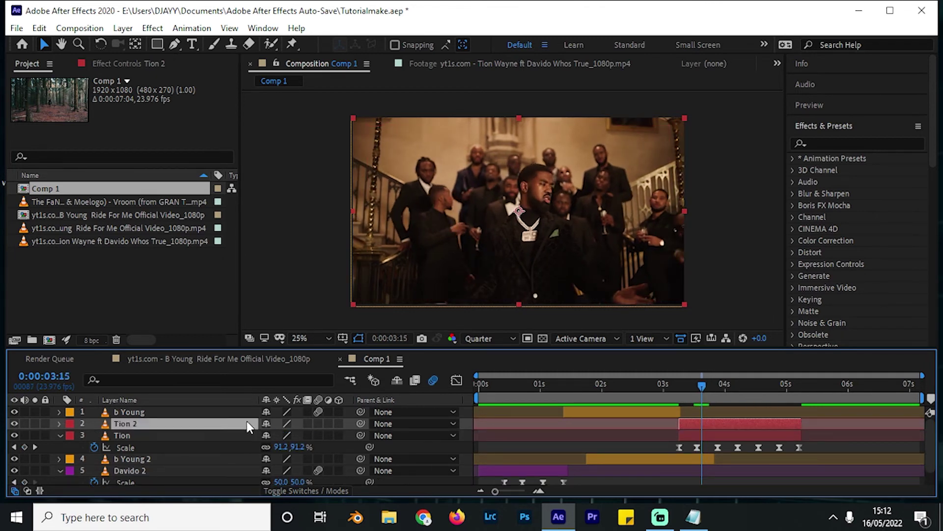
# Place Tion 2 beneath Tion and trim it to start at Tion's second Scale keyframe, 0:00:03:13.
pyautogui.moveTo(247, 420); pyautogui.dragTo(246, 441)
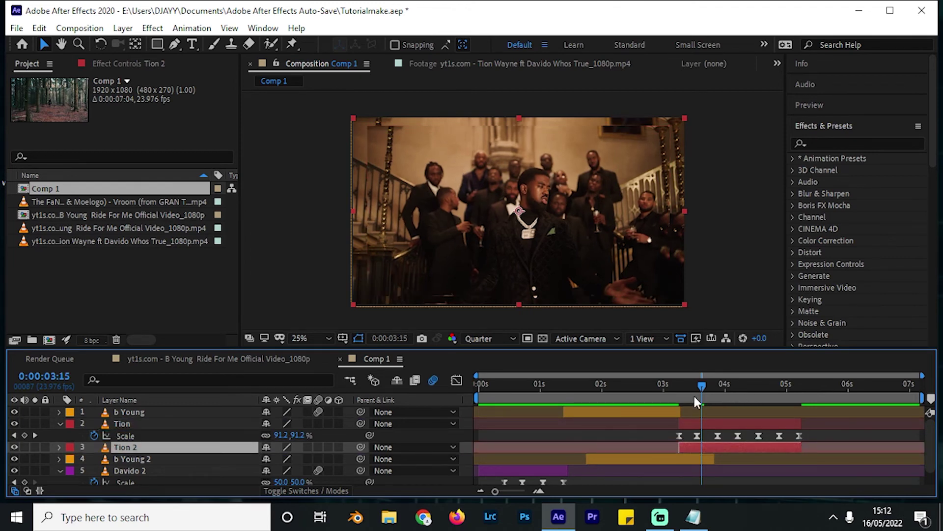
pyautogui.moveTo(691, 395)
pyautogui.mouseDown()
pyautogui.moveTo(673, 392)
pyautogui.moveTo(686, 399)
pyautogui.moveTo(666, 405)
pyautogui.moveTo(697, 410)
pyautogui.mouseUp()
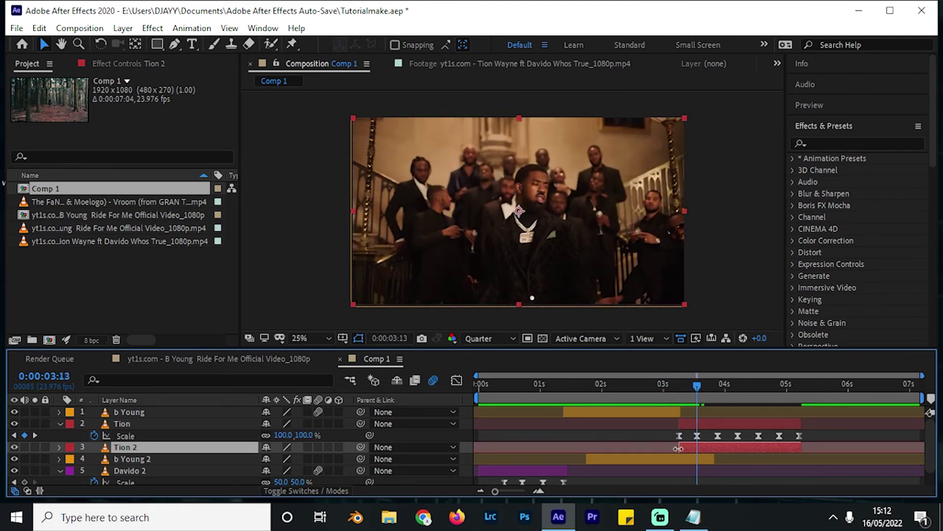
pyautogui.moveTo(678, 448); pyautogui.dragTo(698, 448)
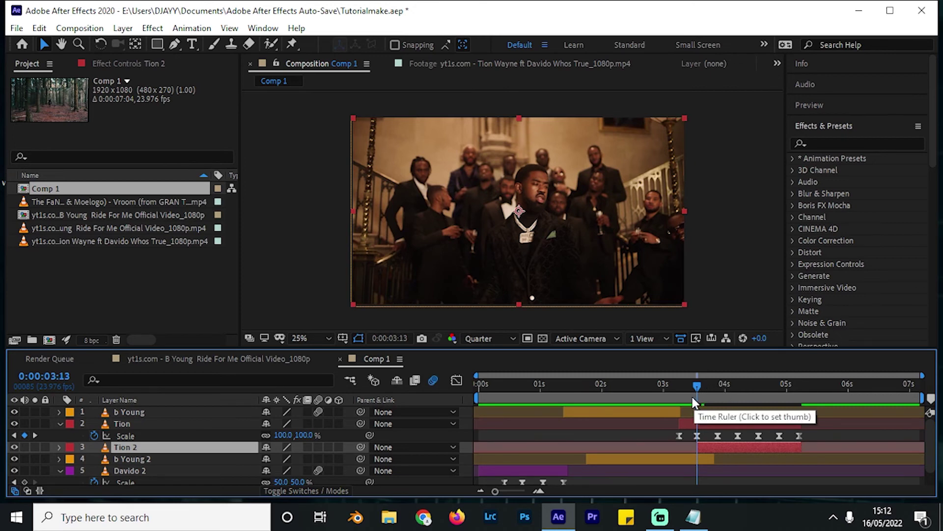
# Trim the b Young layer to end at its second Scale keyframe, 0:00:01:18.
pyautogui.moveTo(692, 396); pyautogui.dragTo(667, 402)
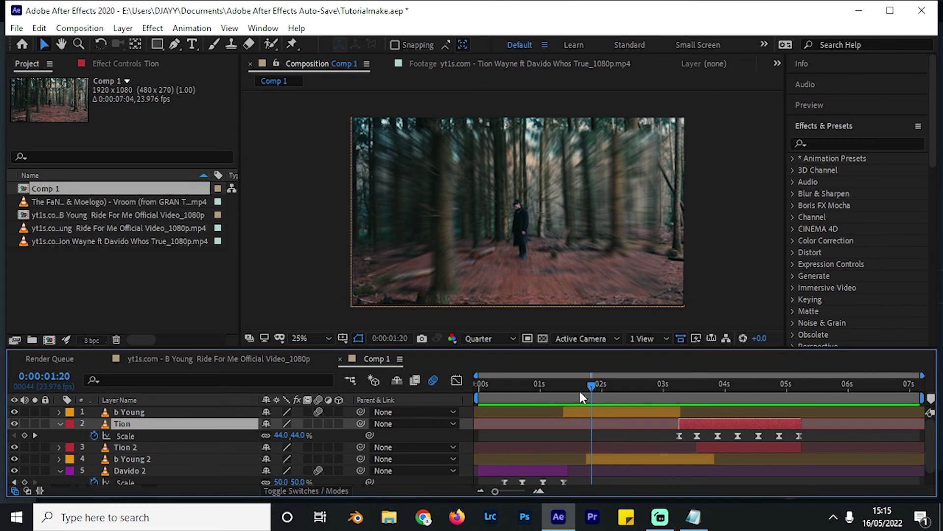
pyautogui.click(541, 400)
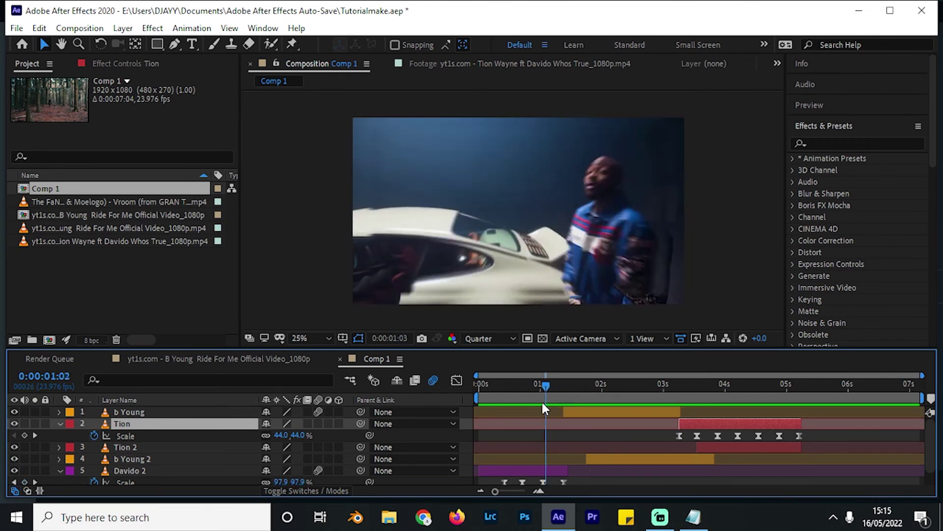
pyautogui.moveTo(540, 404); pyautogui.dragTo(584, 409)
pyautogui.click(586, 408)
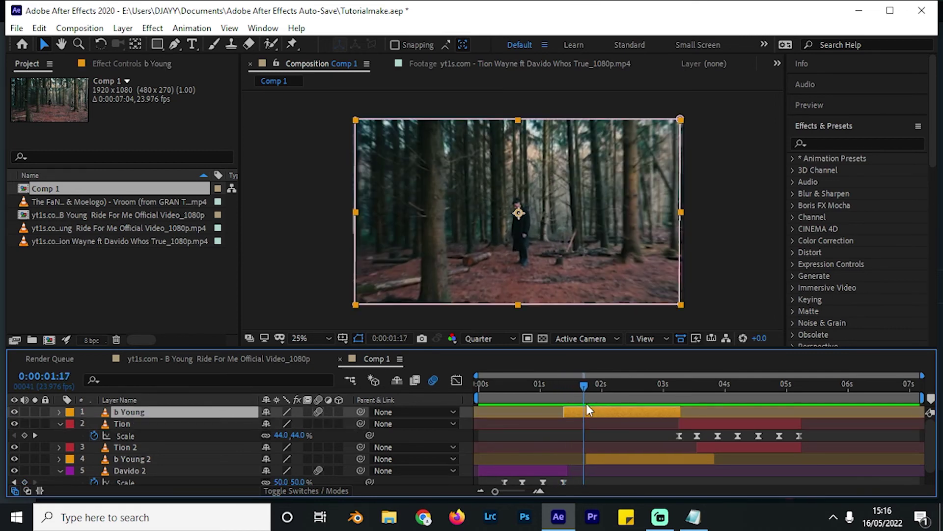
pyautogui.press('s')
pyautogui.click(584, 385)
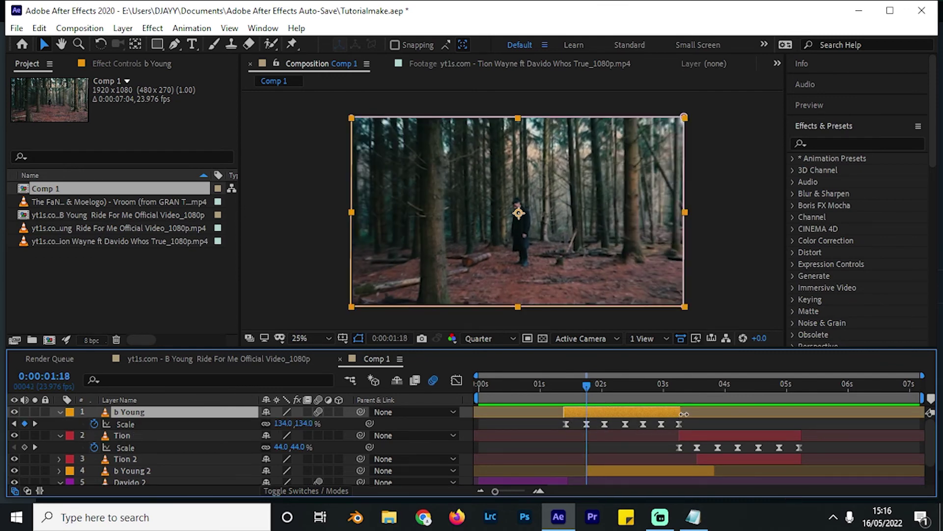
pyautogui.moveTo(678, 414); pyautogui.dragTo(446, 421)
# Preview the composition from the start to review the zooms with the shortened b Young layer.
pyautogui.press('space')
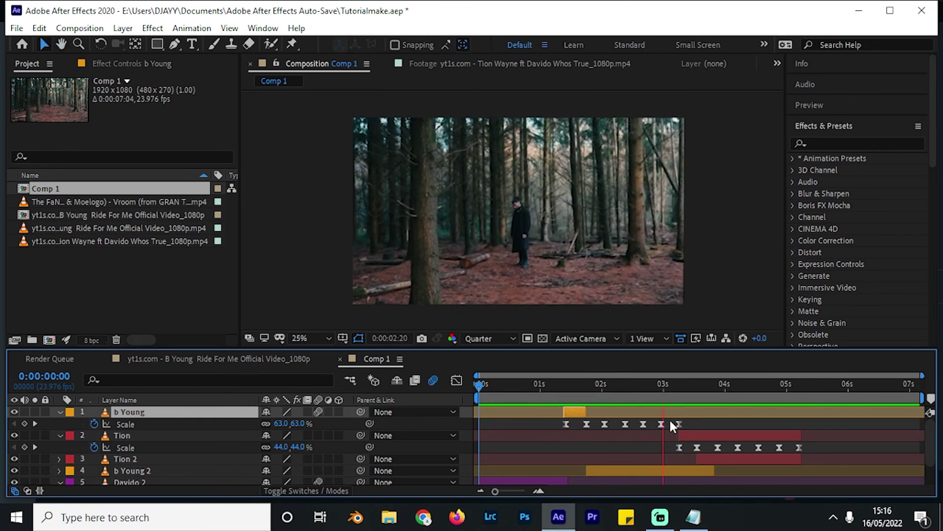
pyautogui.press('space')
pyautogui.press('space')
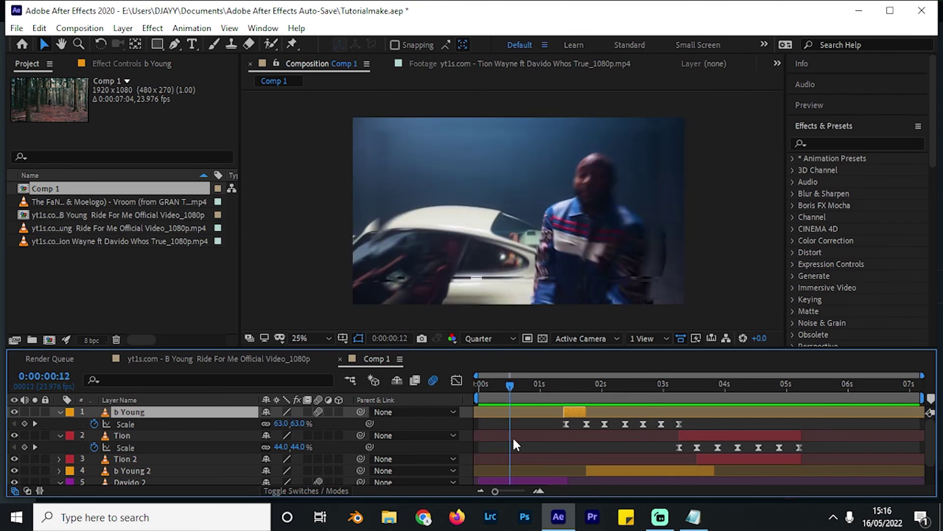